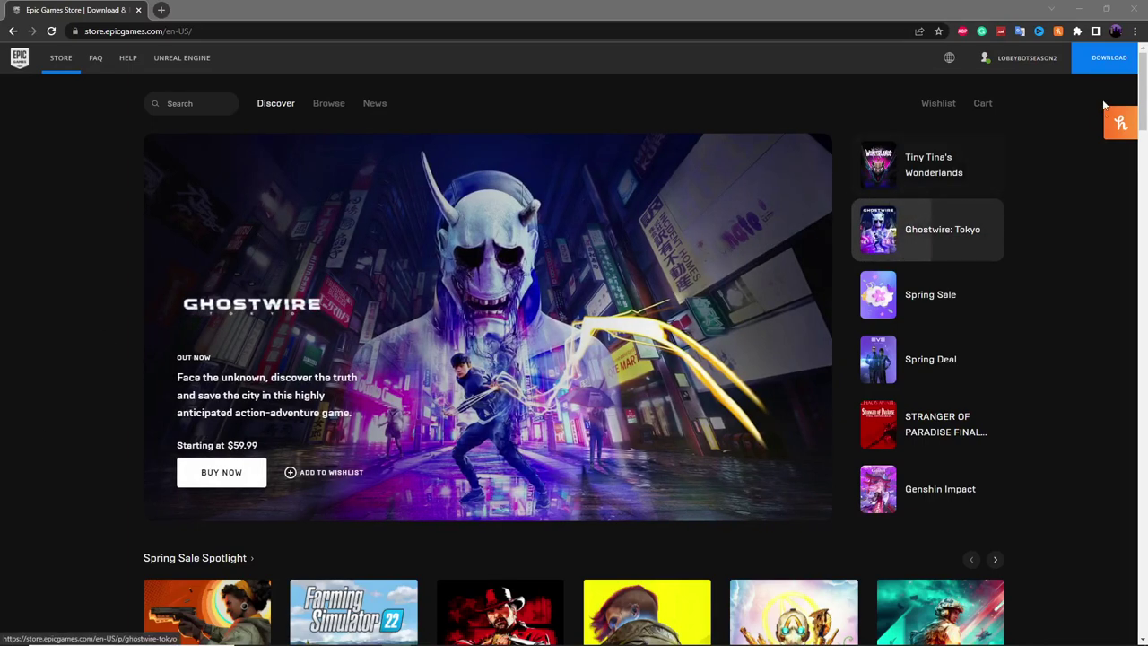
- Check the signed-in Epic Games account, then switch to Discord's create-atomic channel
mouse_move(1008, 70)
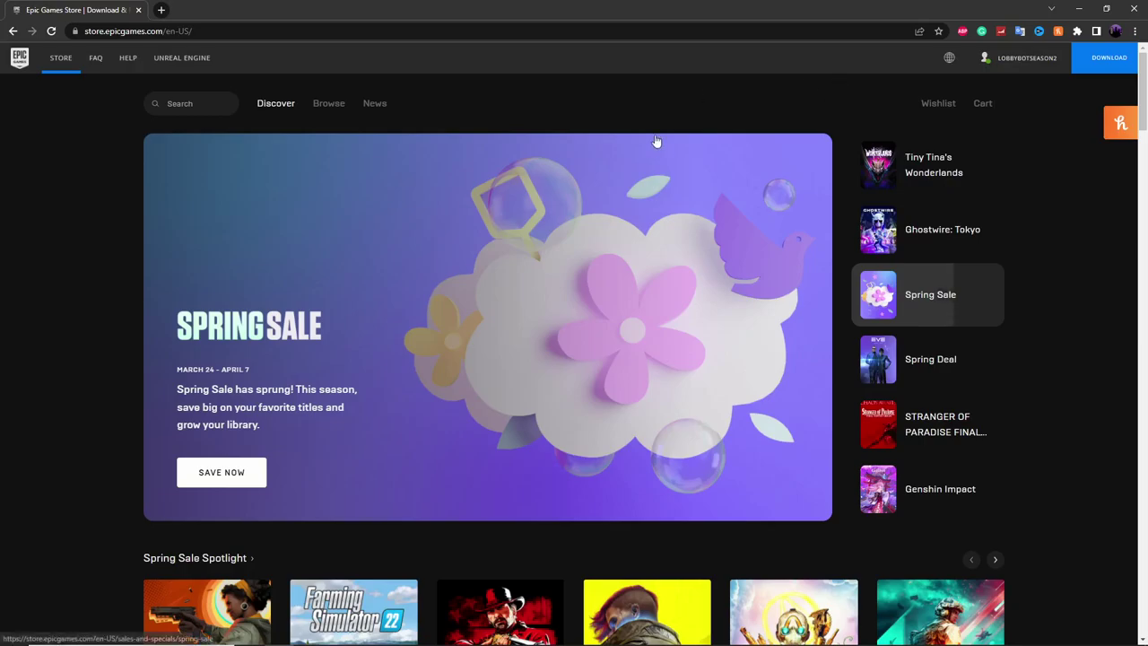
left_click(455, 641)
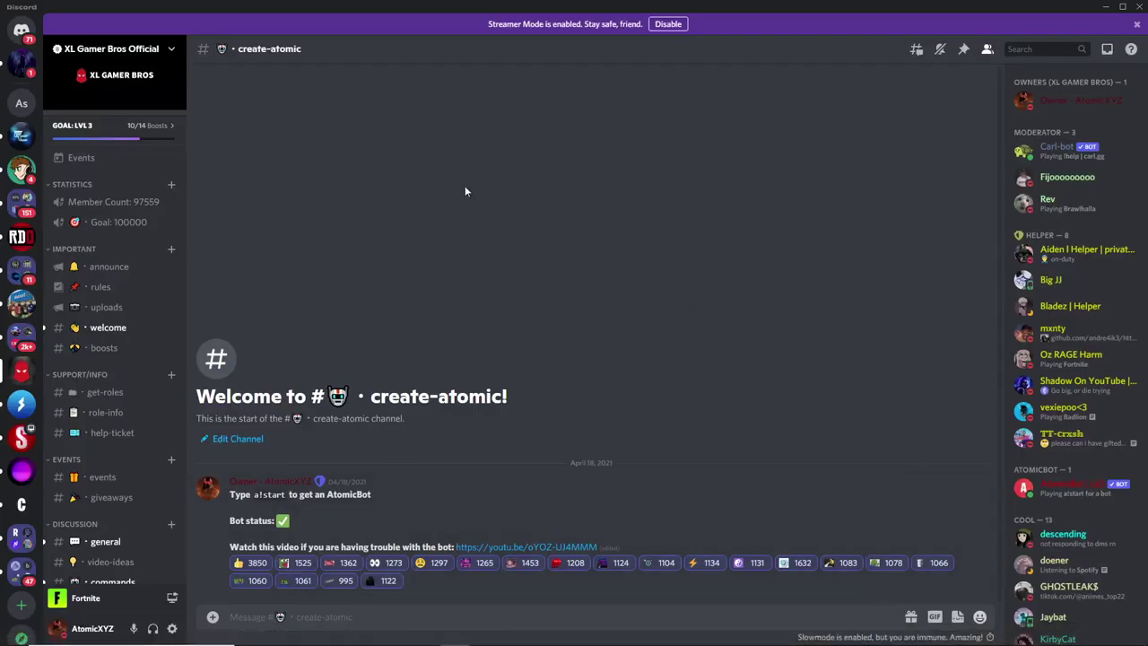
- Send the a!start command in #create-atomic to request an AtomicBot
scroll(162, 509, "down", 7)
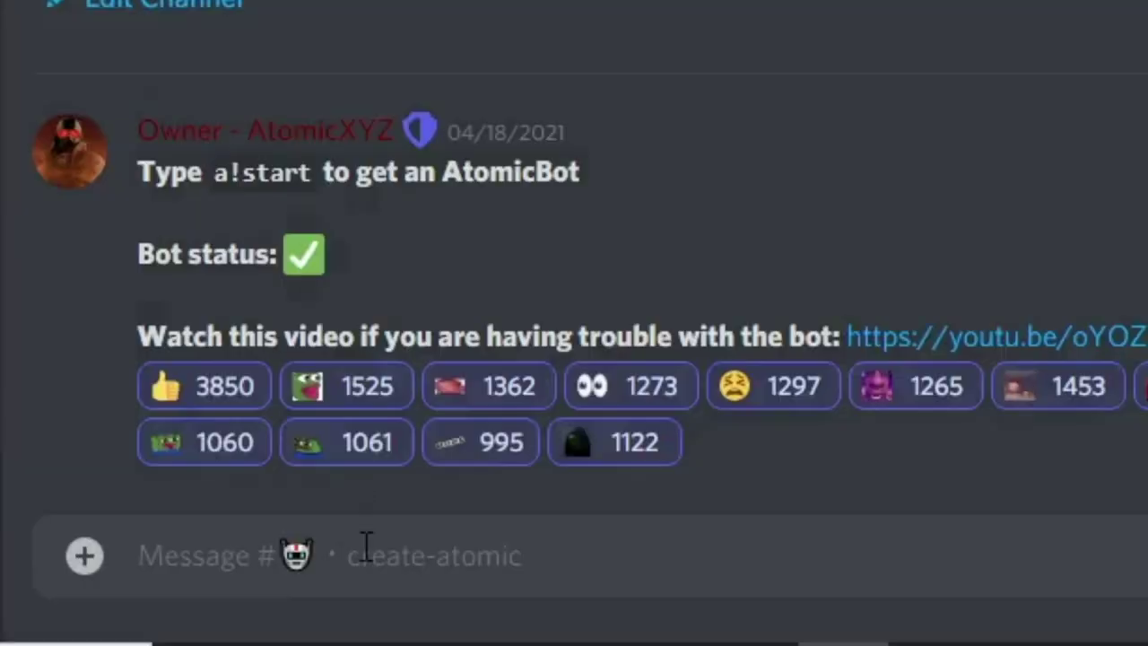
type("a!start")
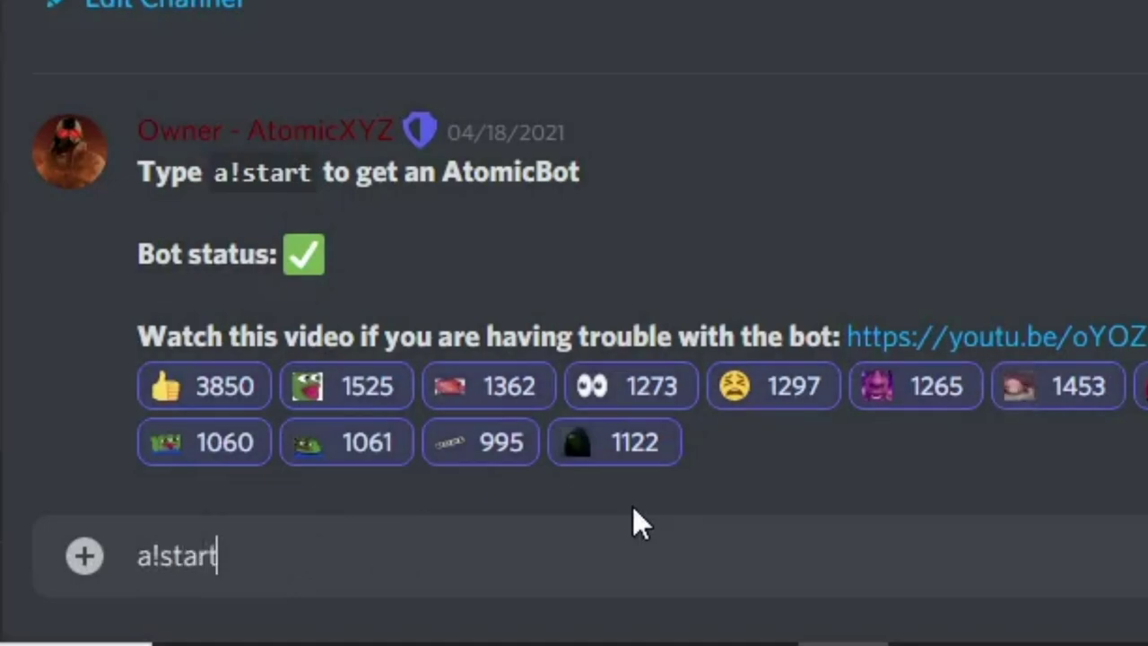
key("Return")
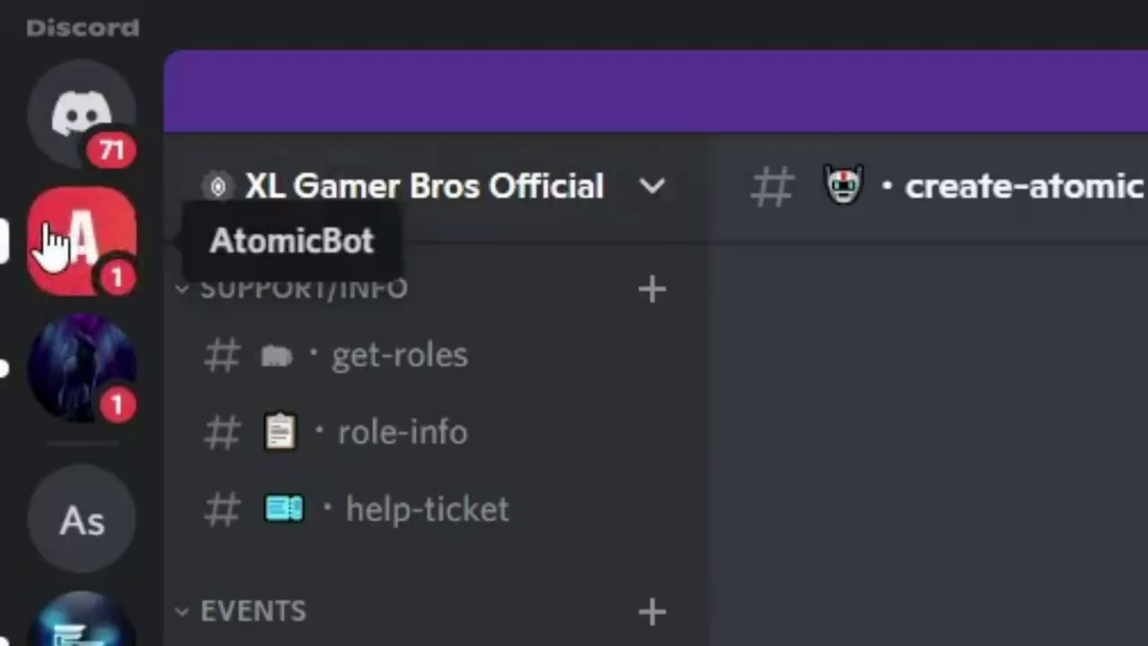
- Follow the AtomicBot control panel's Login link and confirm opening epicgames.com
left_click(85, 230)
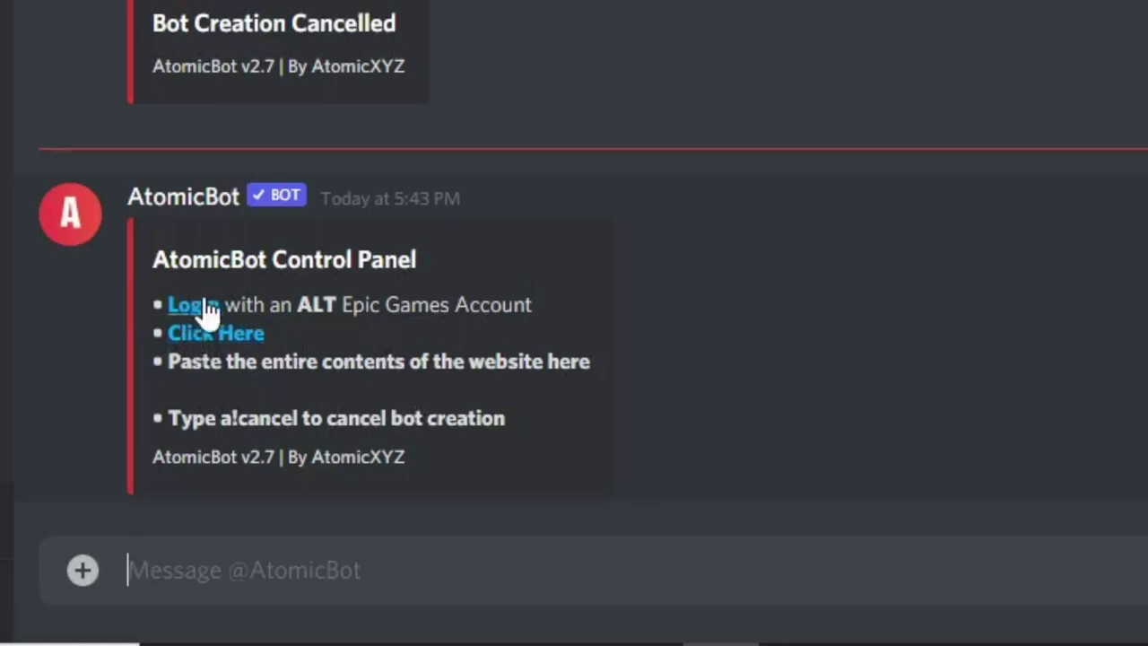
left_click(187, 308)
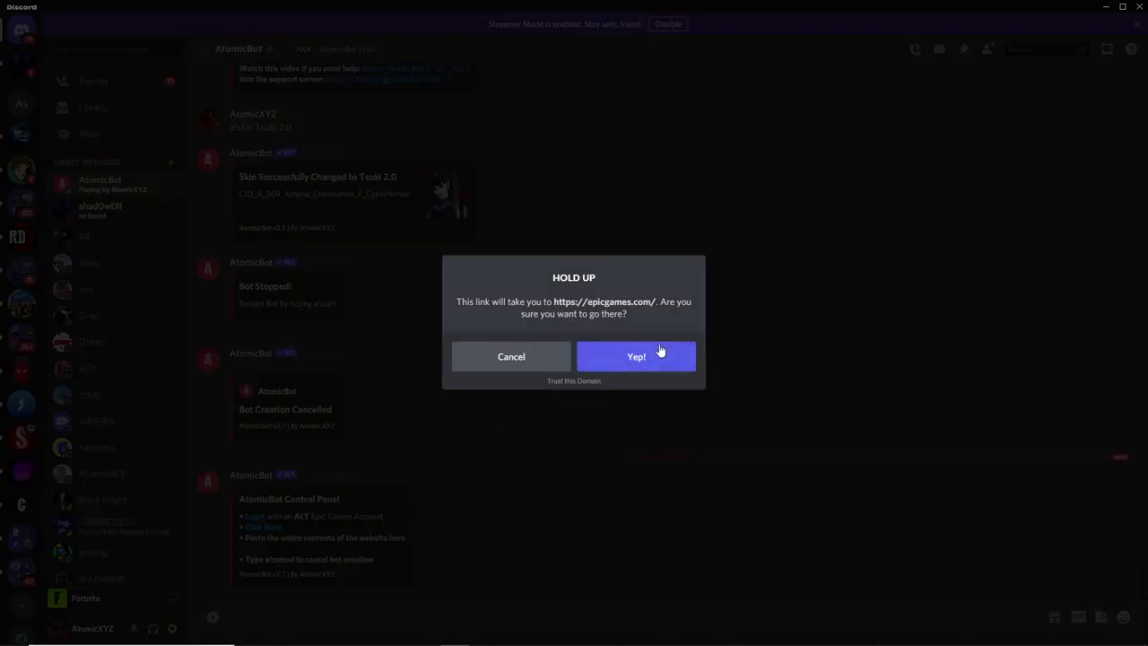
left_click(660, 352)
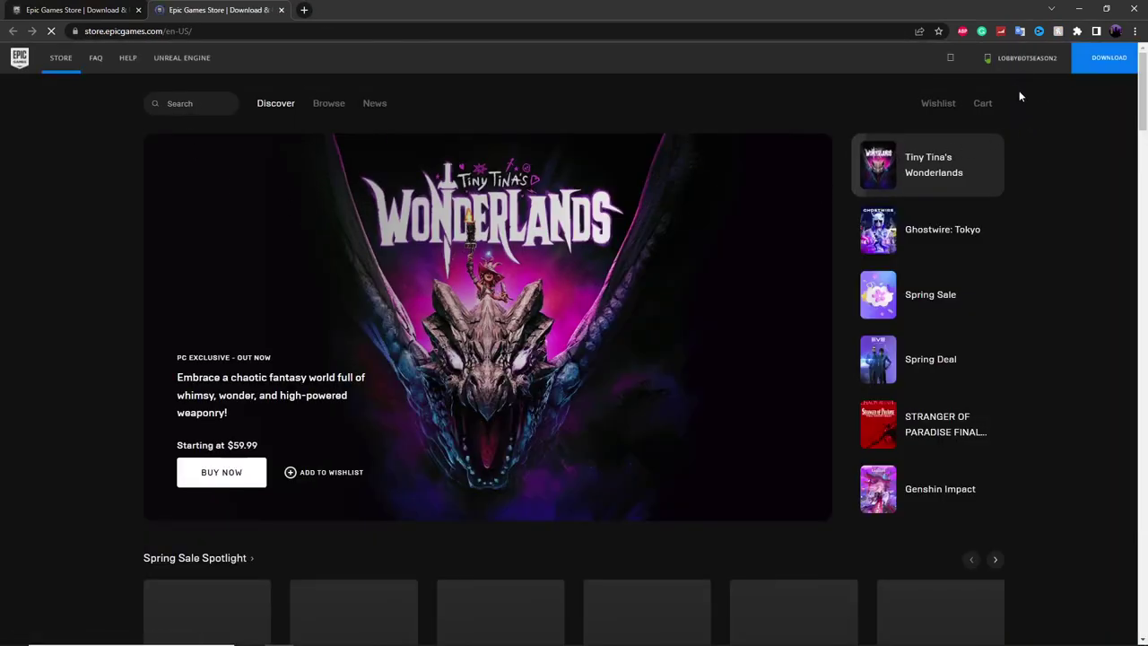
- Confirm the Epic account is signed in, then return to the AtomicBot DM in Discord
mouse_move(1025, 70)
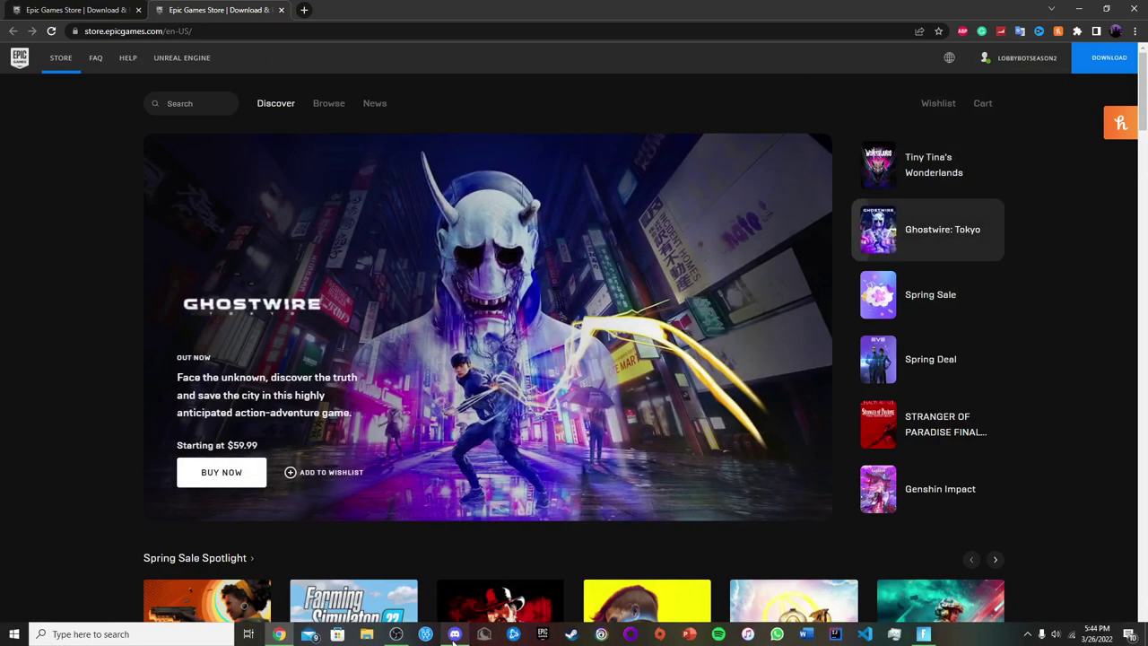
left_click(455, 639)
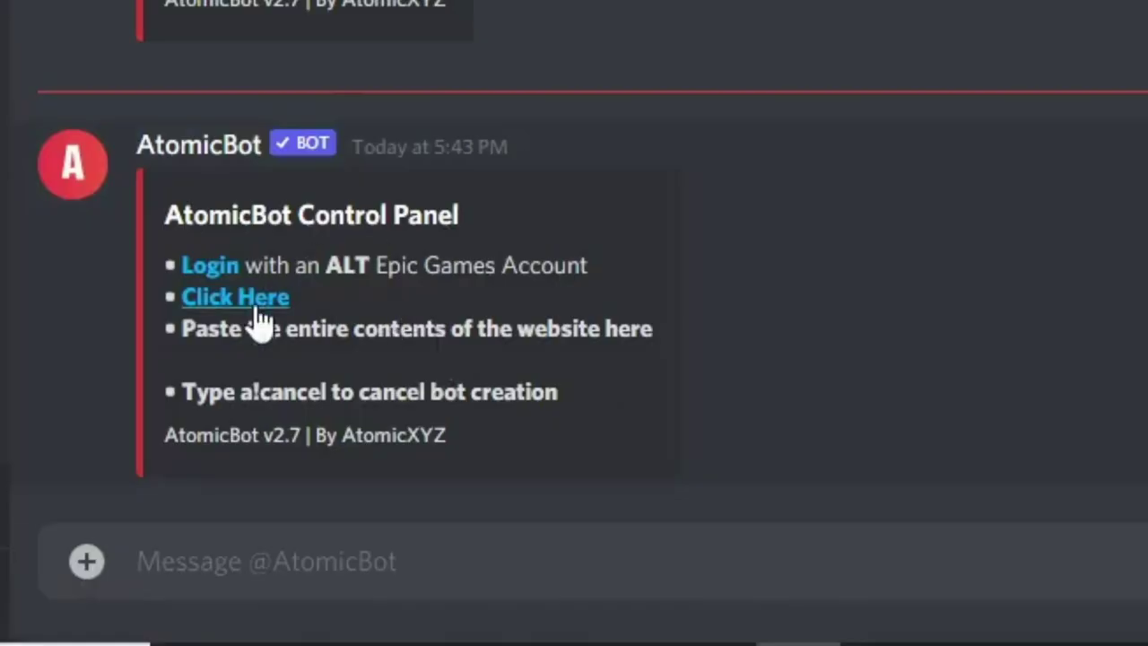
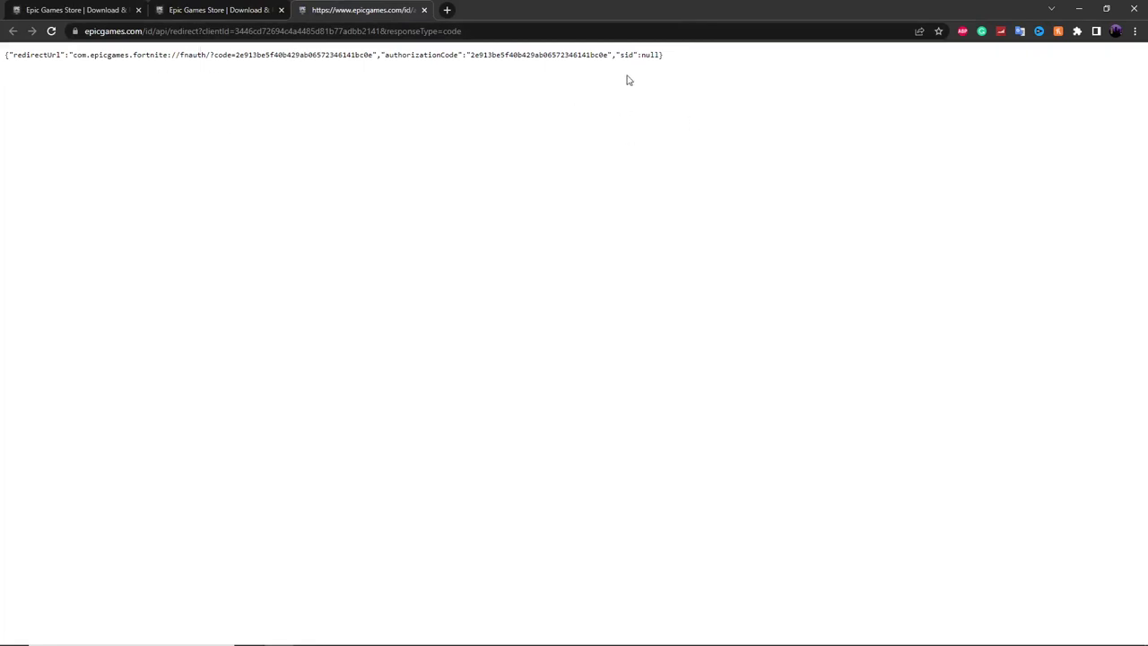
- Copy the whole JSON response line, including the redirect URL and authorization code, via the right-click menu
left_click_drag(677, 59, 5, 54)
right_click(210, 58)
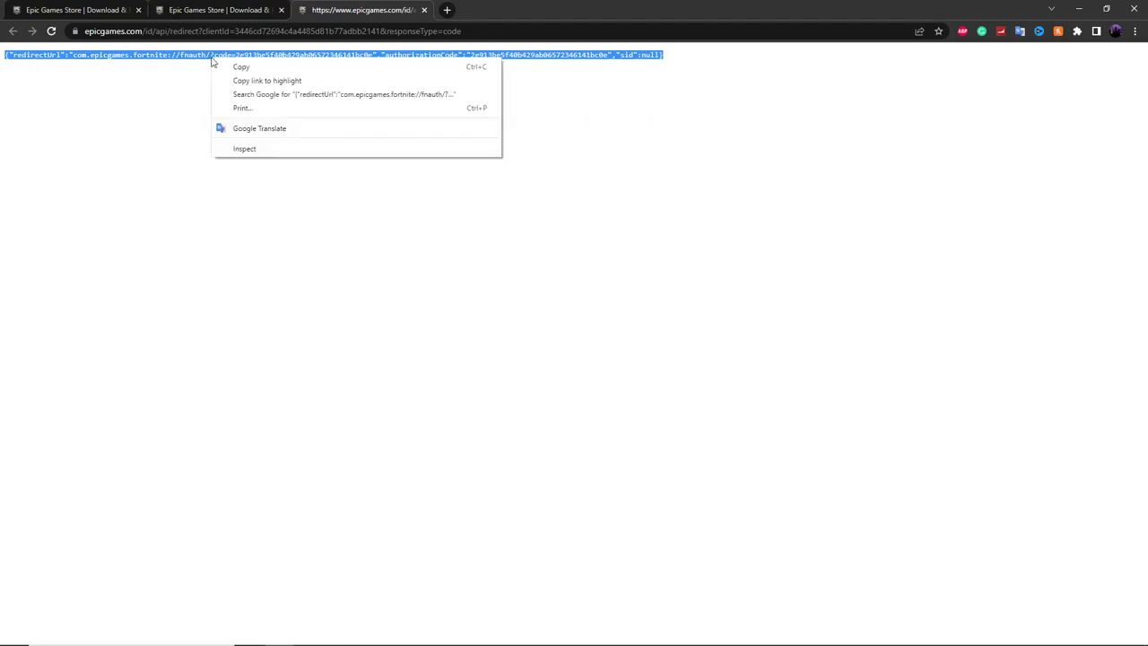
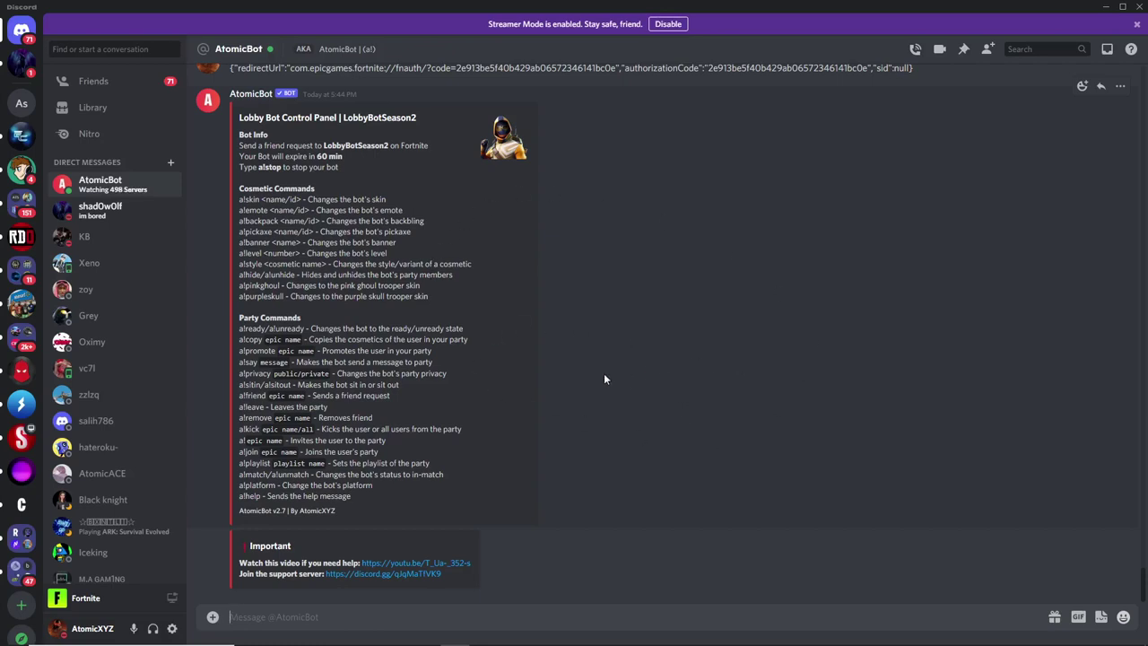
- Open the Add Friends section in Fortnite's social panel
left_click(908, 636)
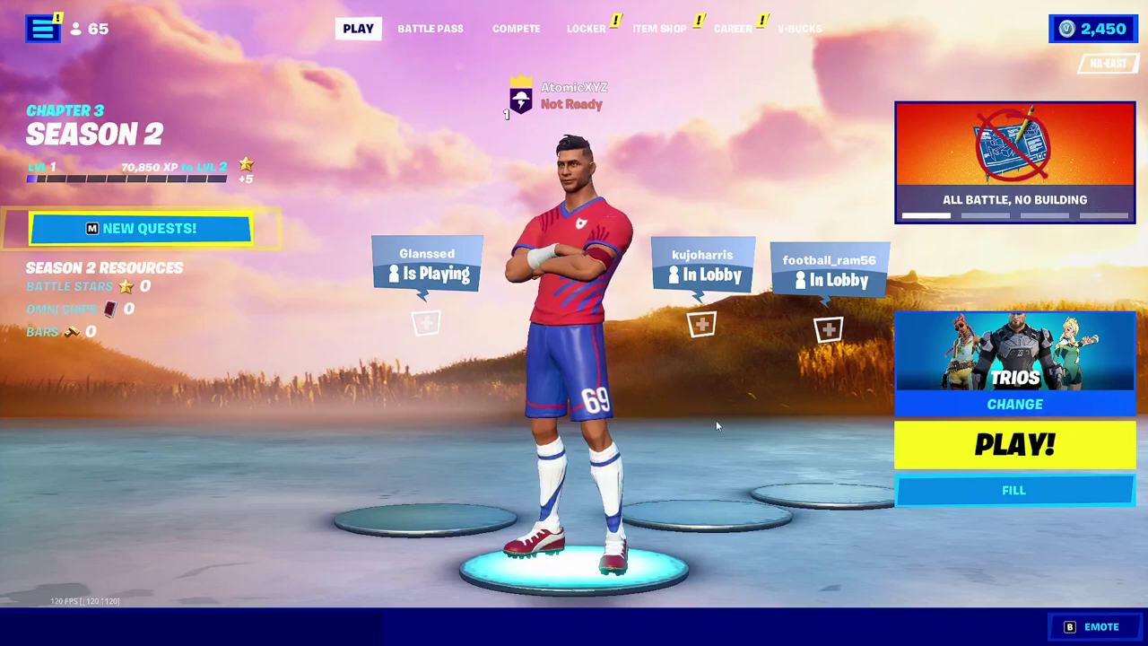
left_click(45, 31)
left_click(30, 166)
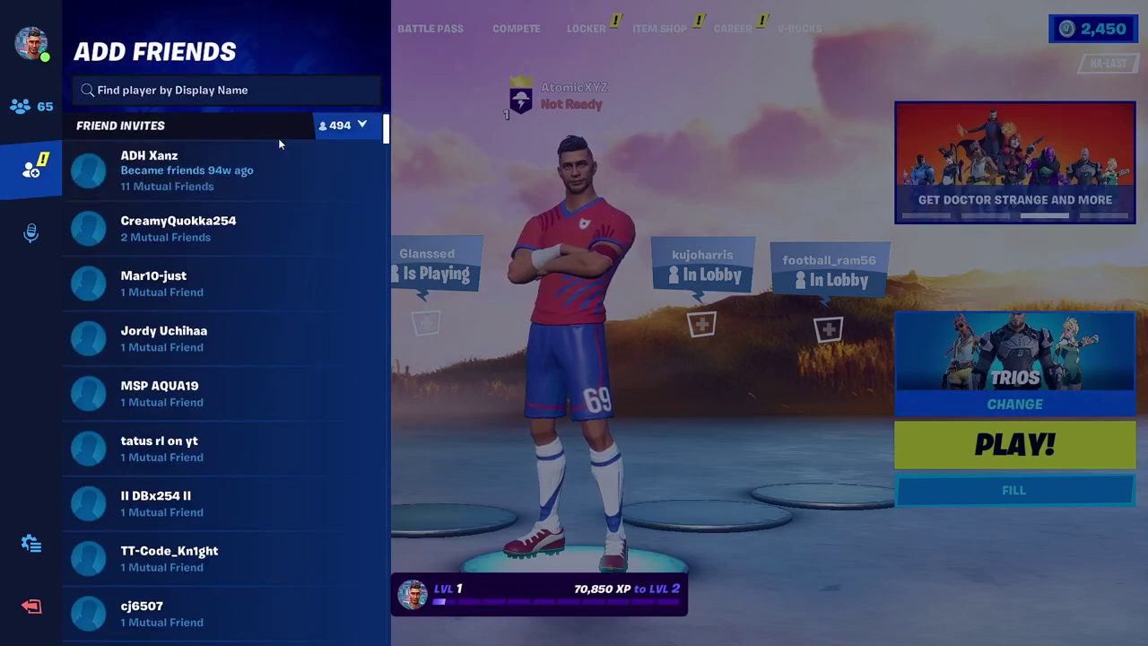
- Copy the name LobbyBotSeason2 from Discord's embed and paste it into Fortnite's player search
key("alt+Tab")
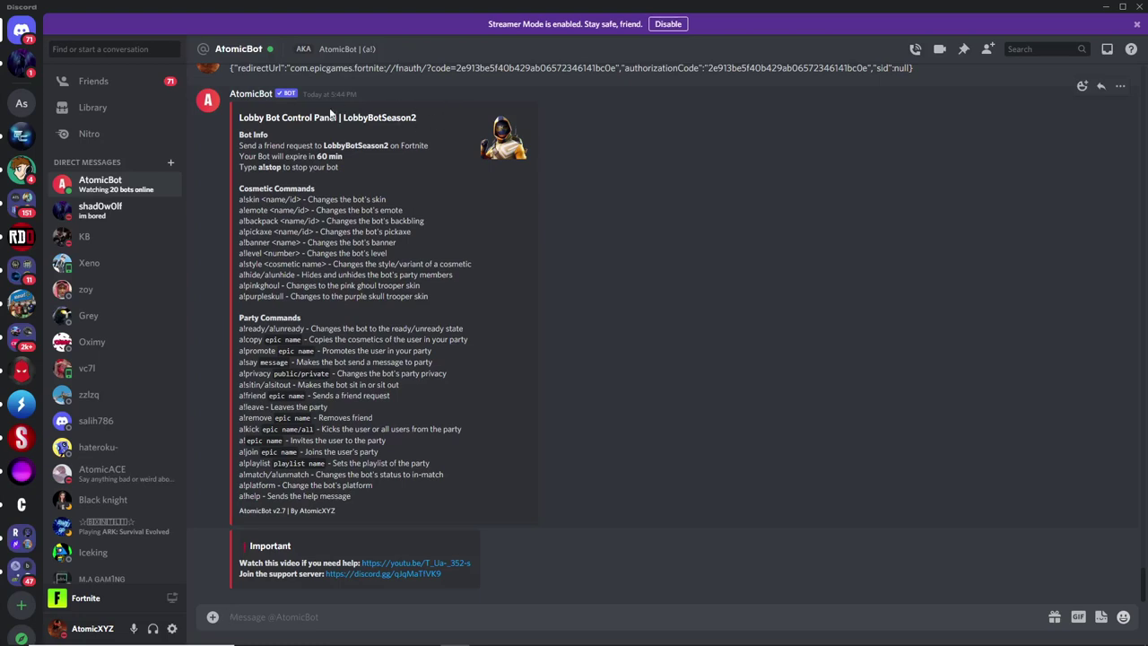
left_click_drag(418, 118, 343, 118)
key("ctrl+c")
left_click(507, 152)
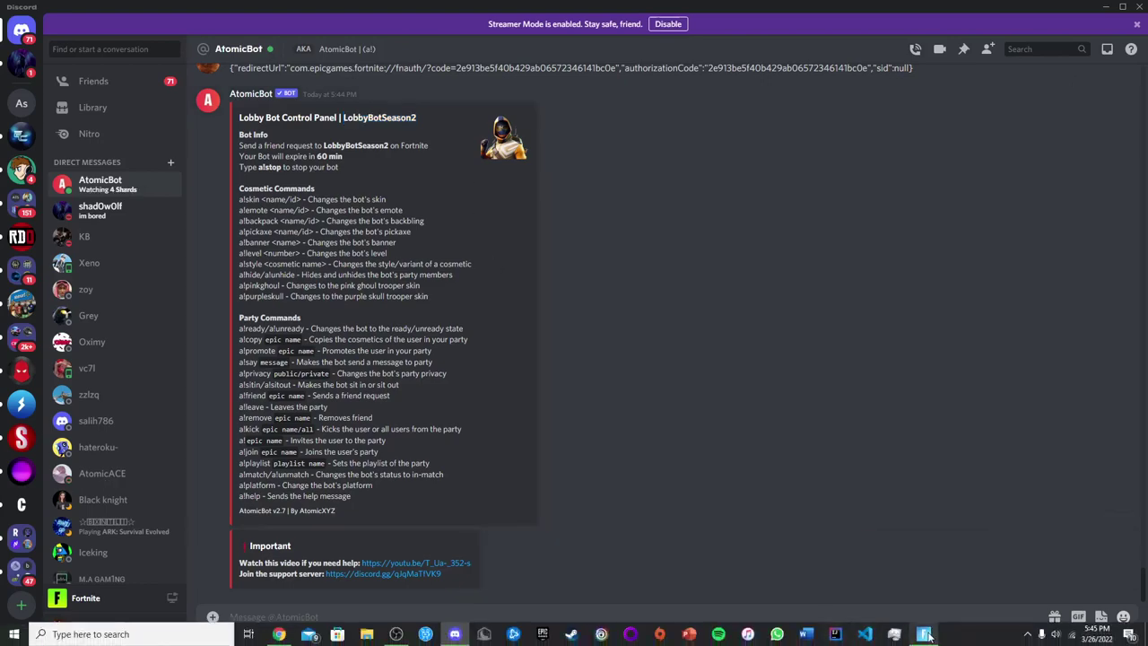
left_click(929, 635)
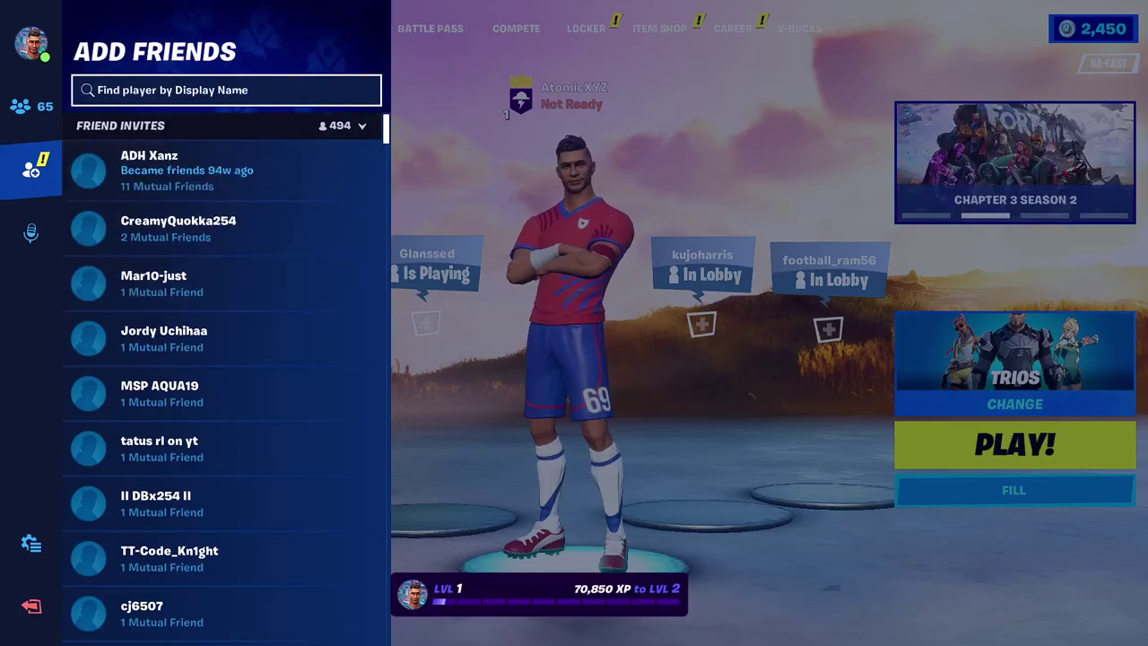
key("ctrl+v")
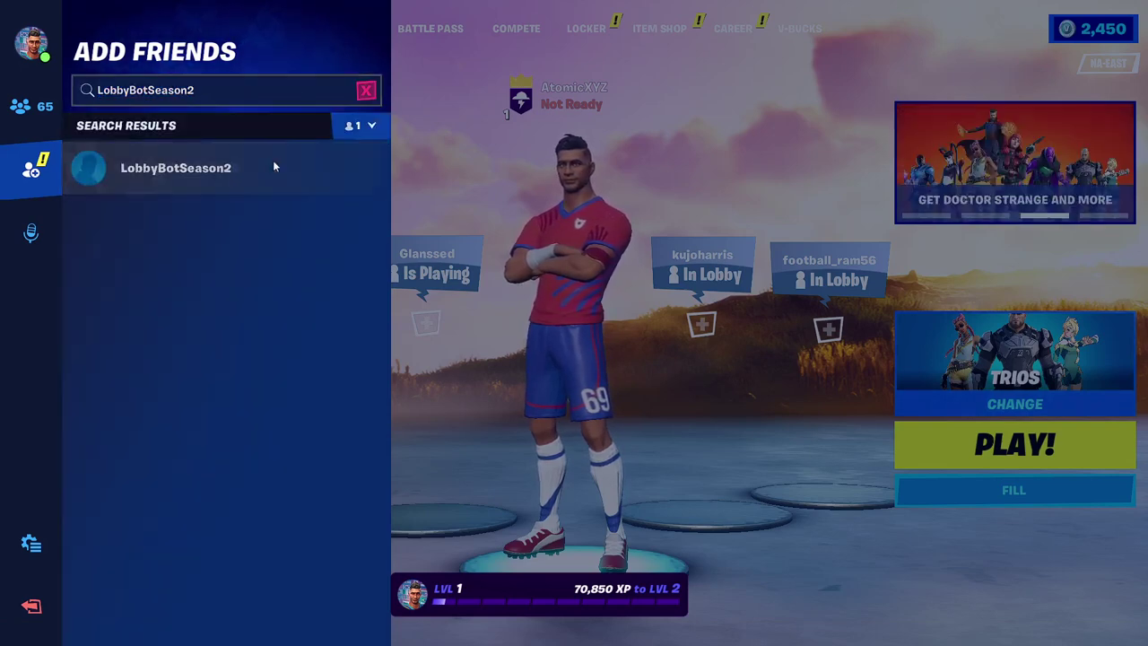
- Send LobbyBotSeason2 a friend request and approve it with the ✅ reaction in Discord
left_click(289, 181)
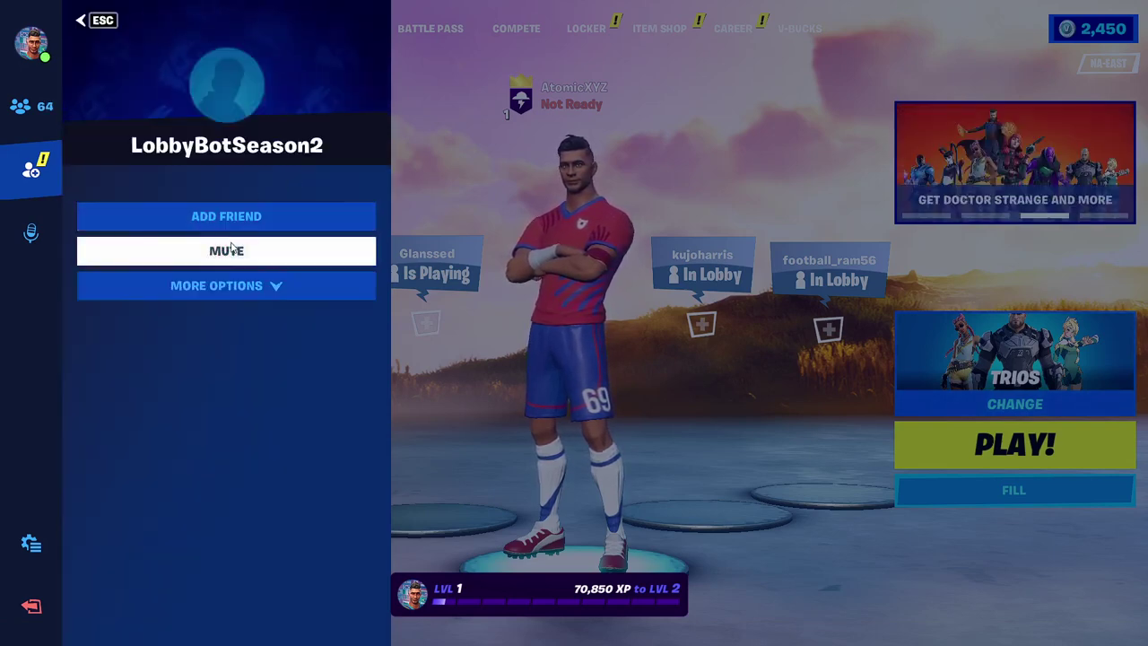
left_click(258, 215)
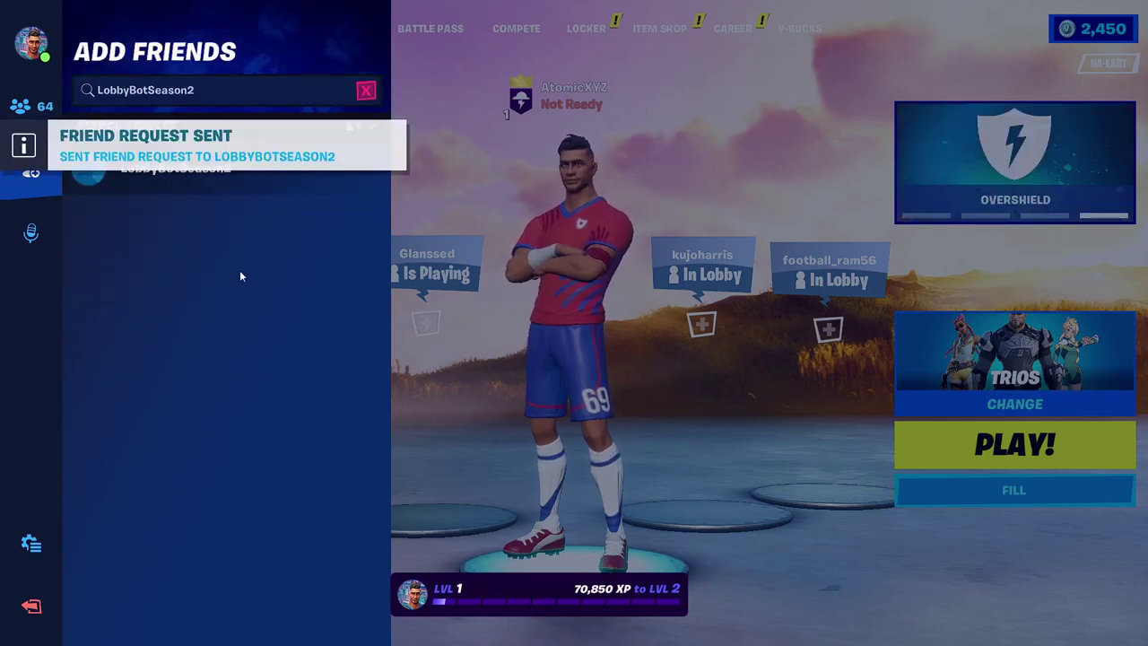
key("alt+Tab")
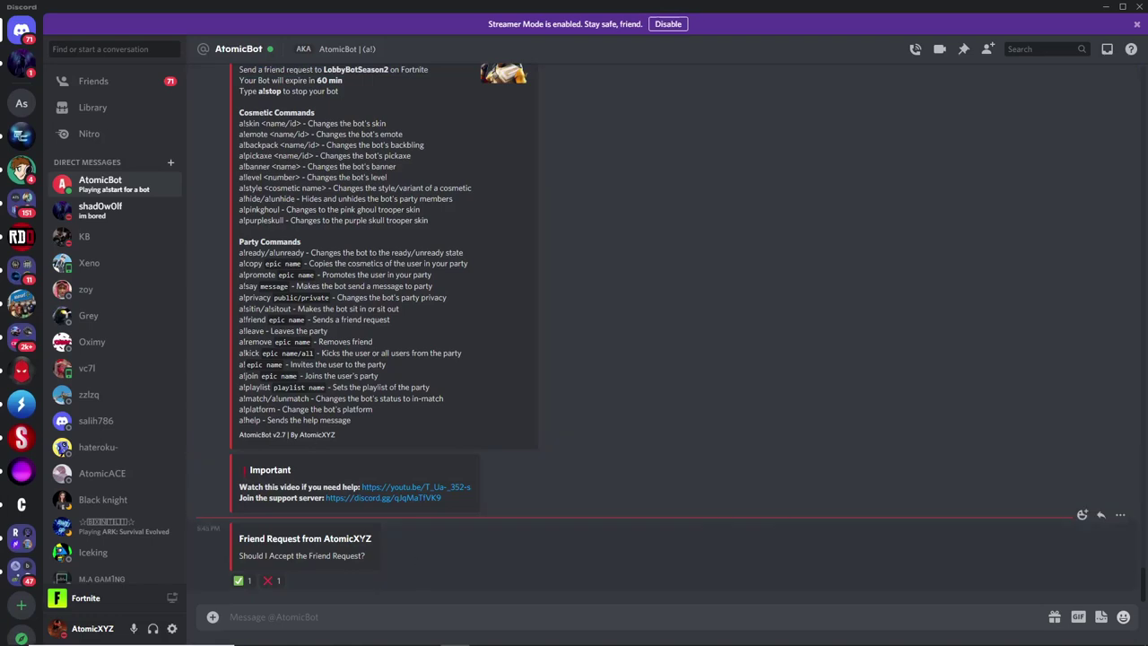
left_click(240, 582)
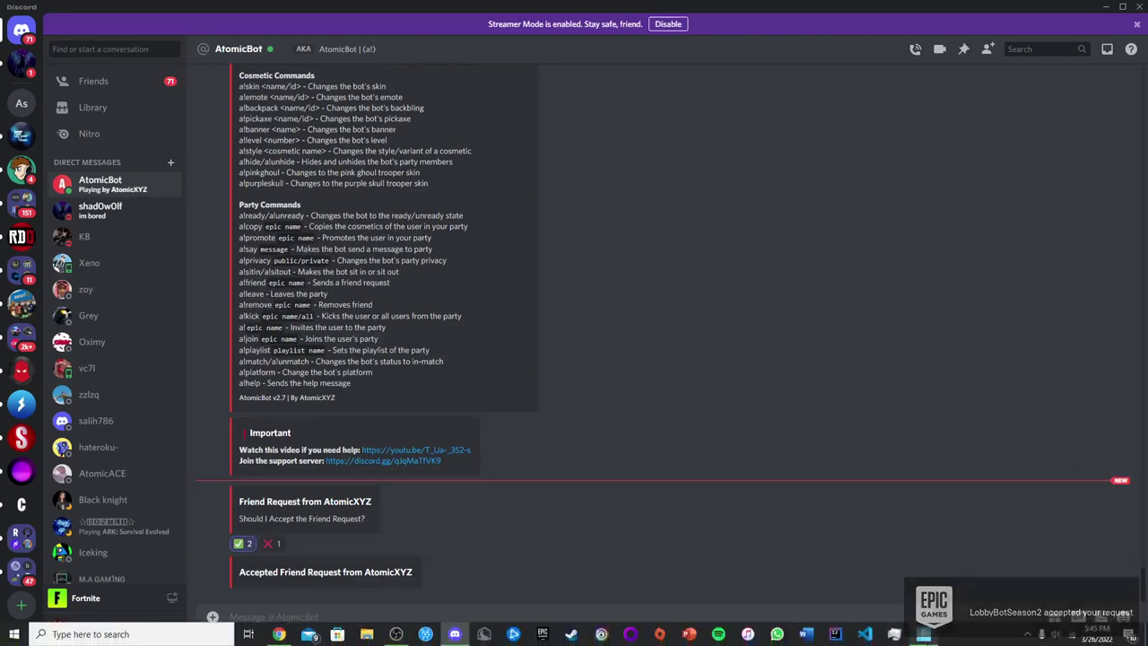
key("alt+Tab")
left_click(31, 106)
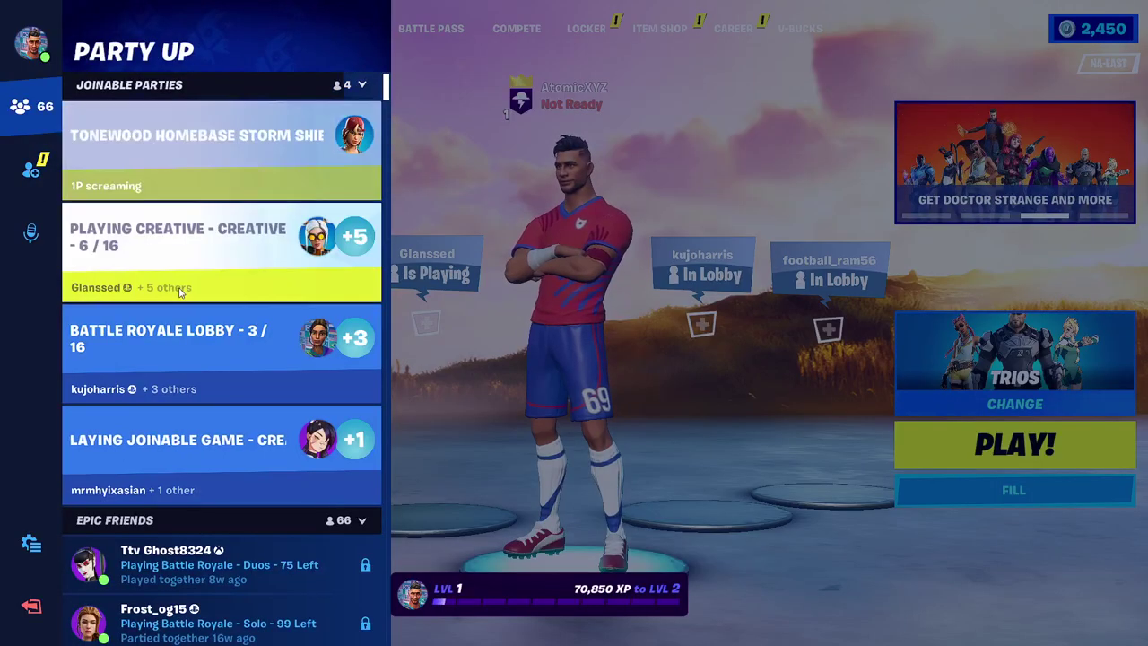
- Invite LobbyBotSeason2 to the party and approve the invite with ✅ in Discord
scroll(220, 305, "down", 5)
scroll(230, 309, "down", 6)
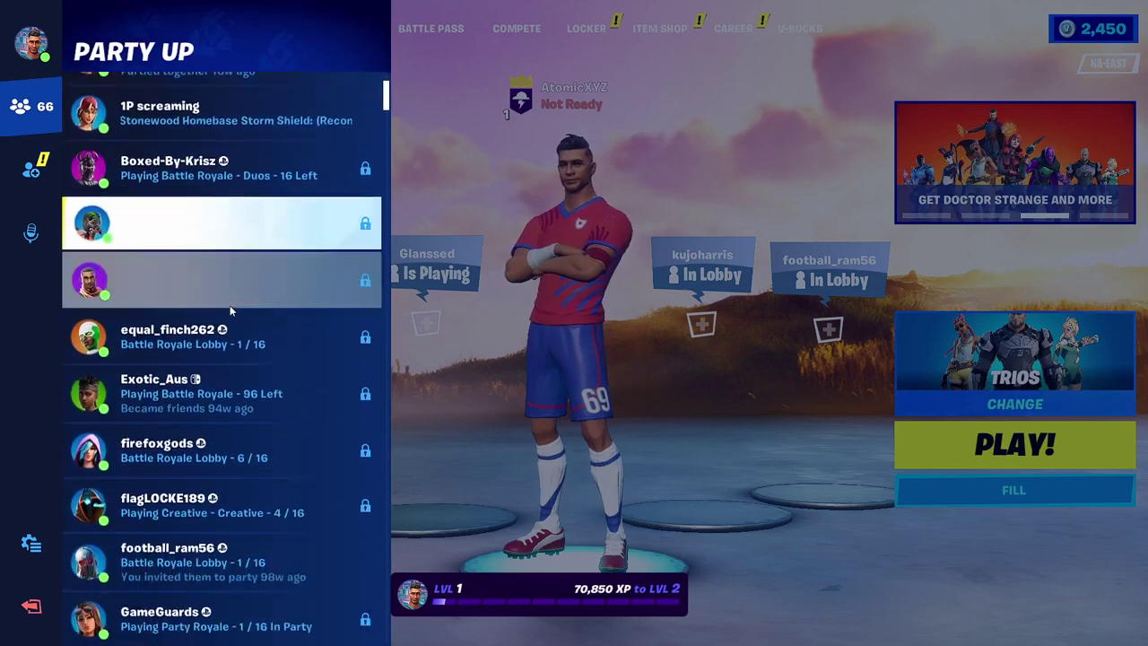
scroll(230, 310, "down", 4)
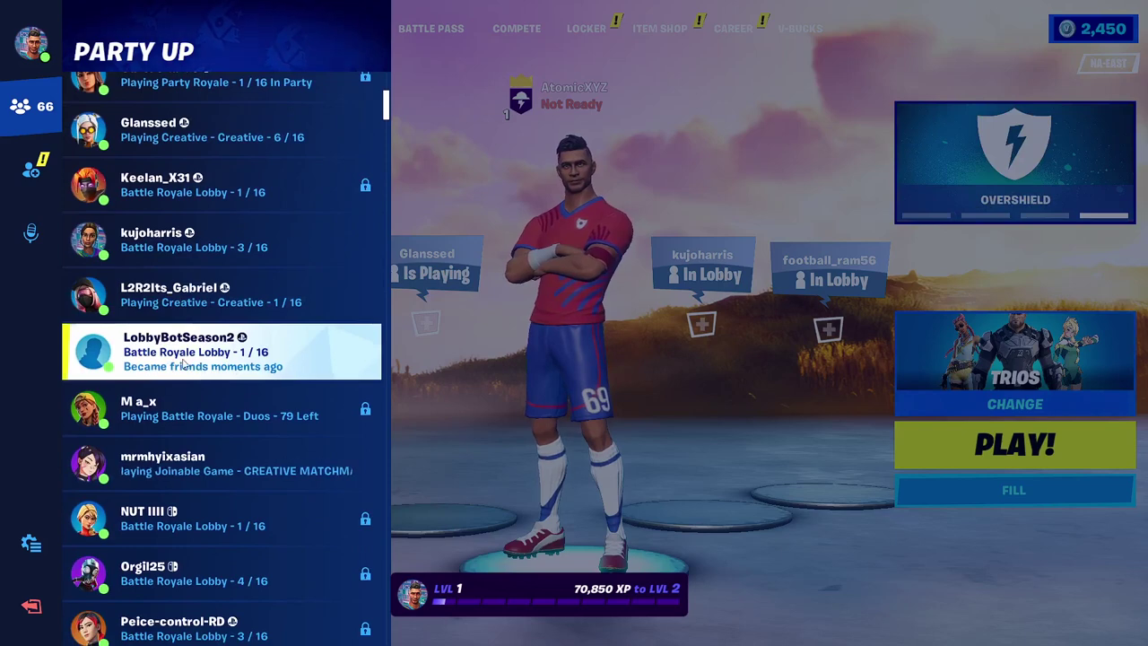
left_click(231, 353)
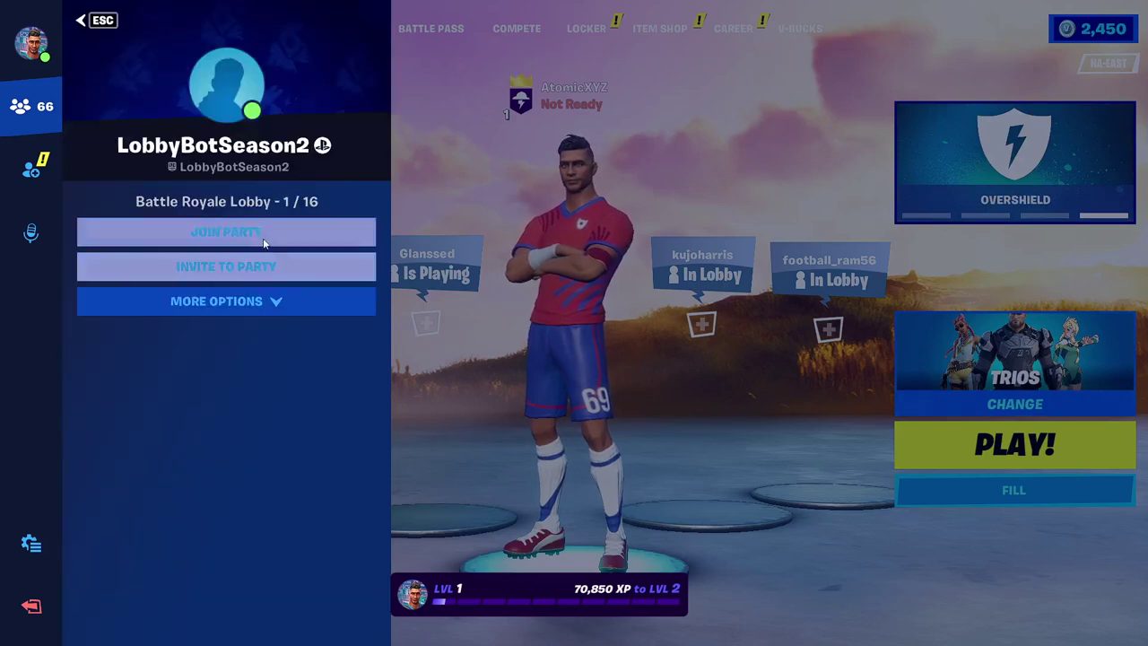
left_click(243, 271)
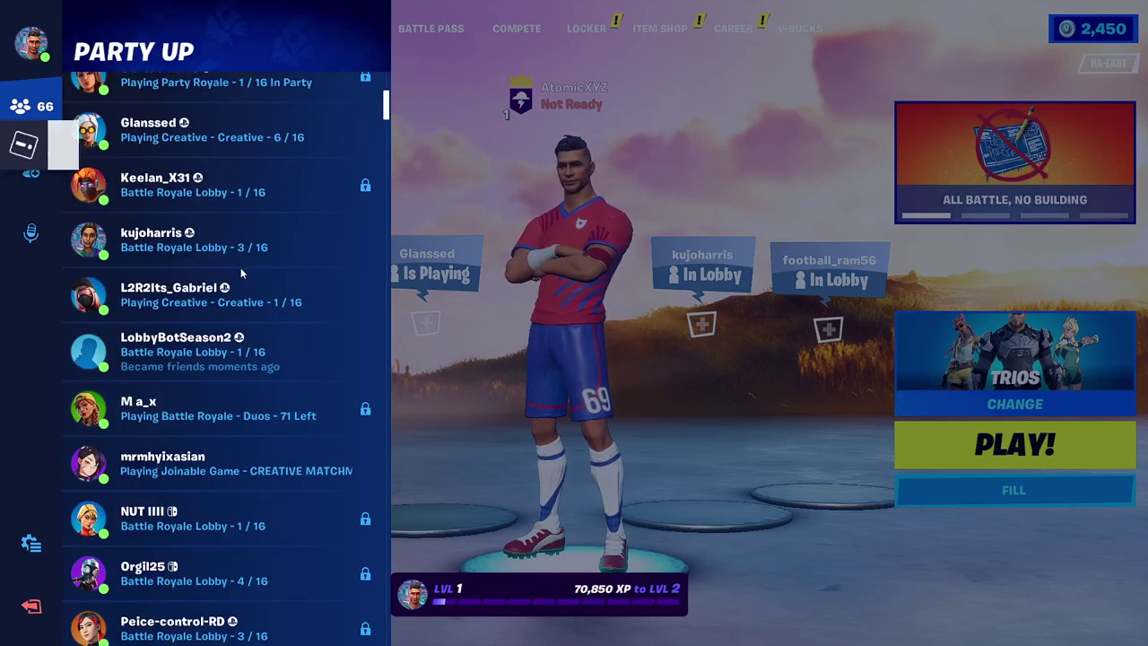
left_click(474, 331)
key("alt+Tab")
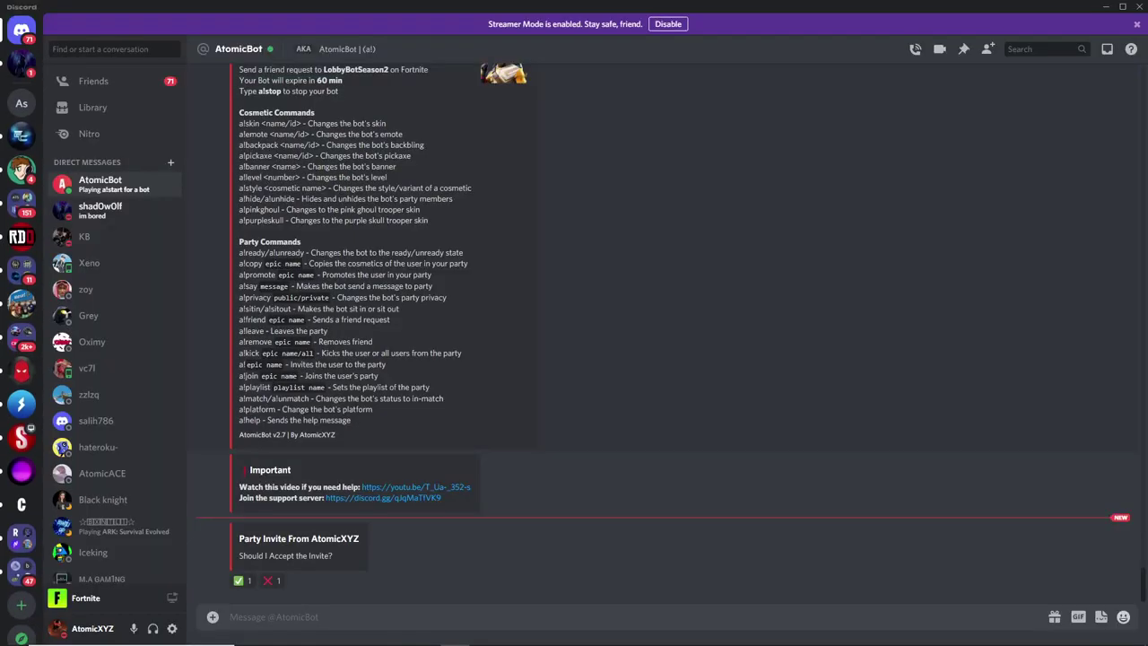
left_click(244, 583)
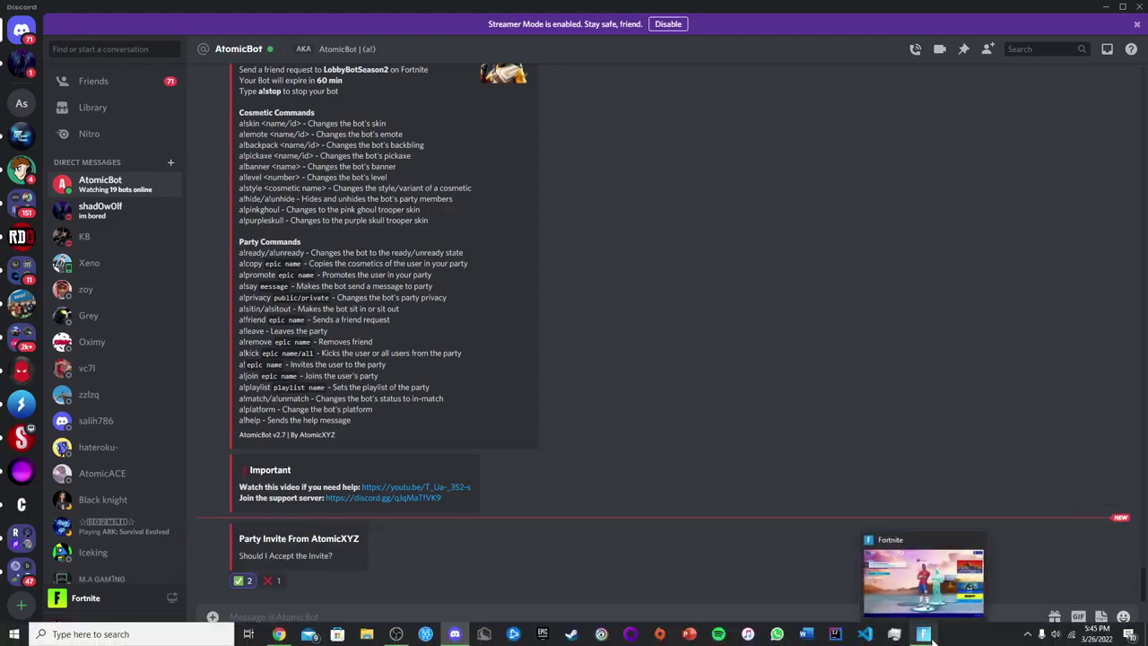
left_click(932, 638)
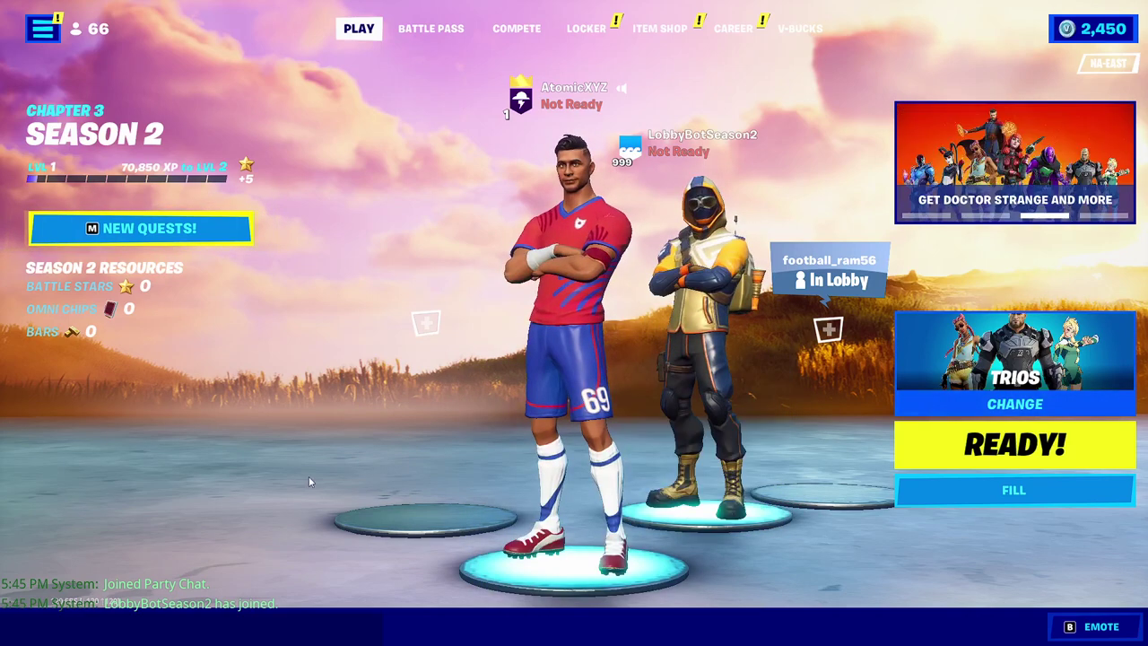
- Make LobbyBotSeason2 the party leader through the member's Manage options
left_click(692, 293)
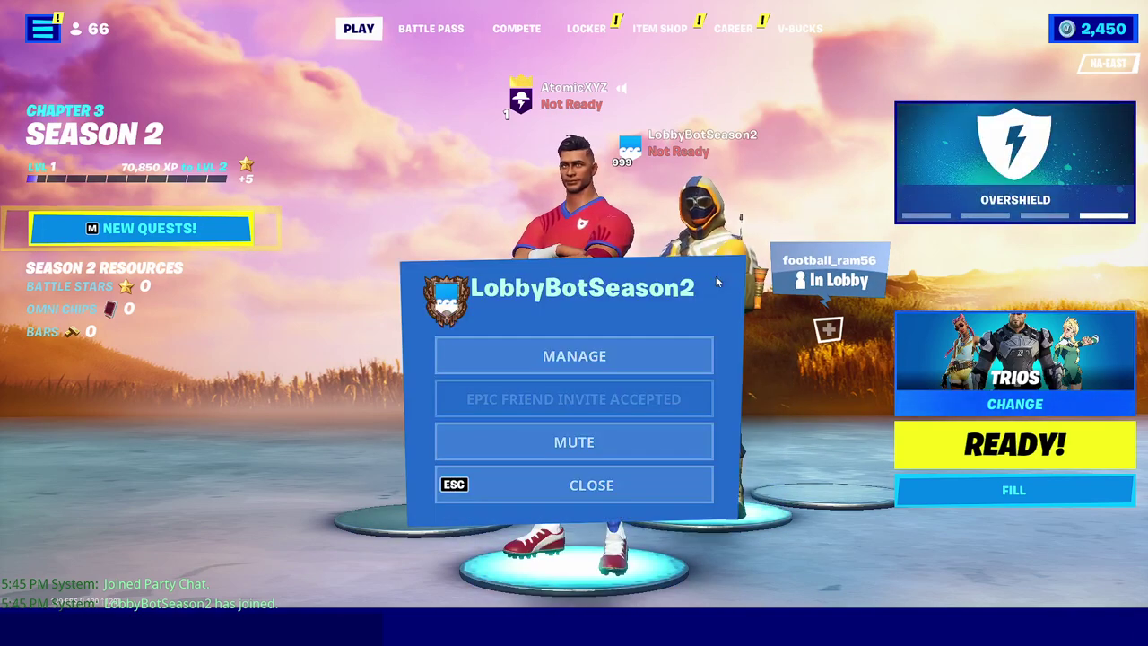
left_click(596, 361)
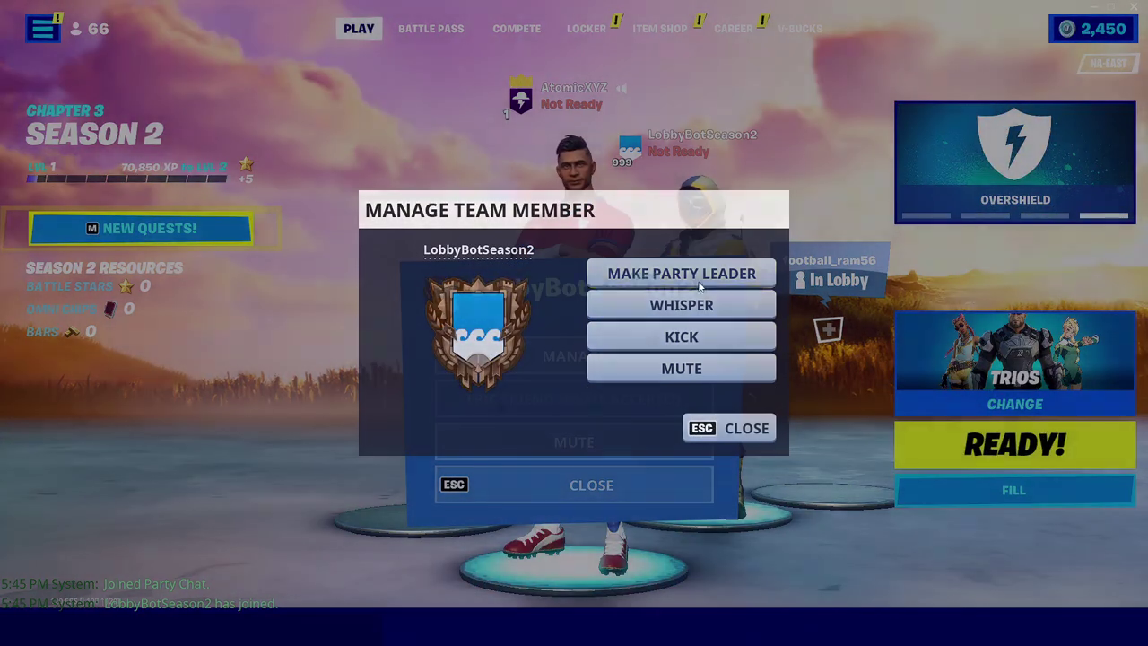
left_click(700, 284)
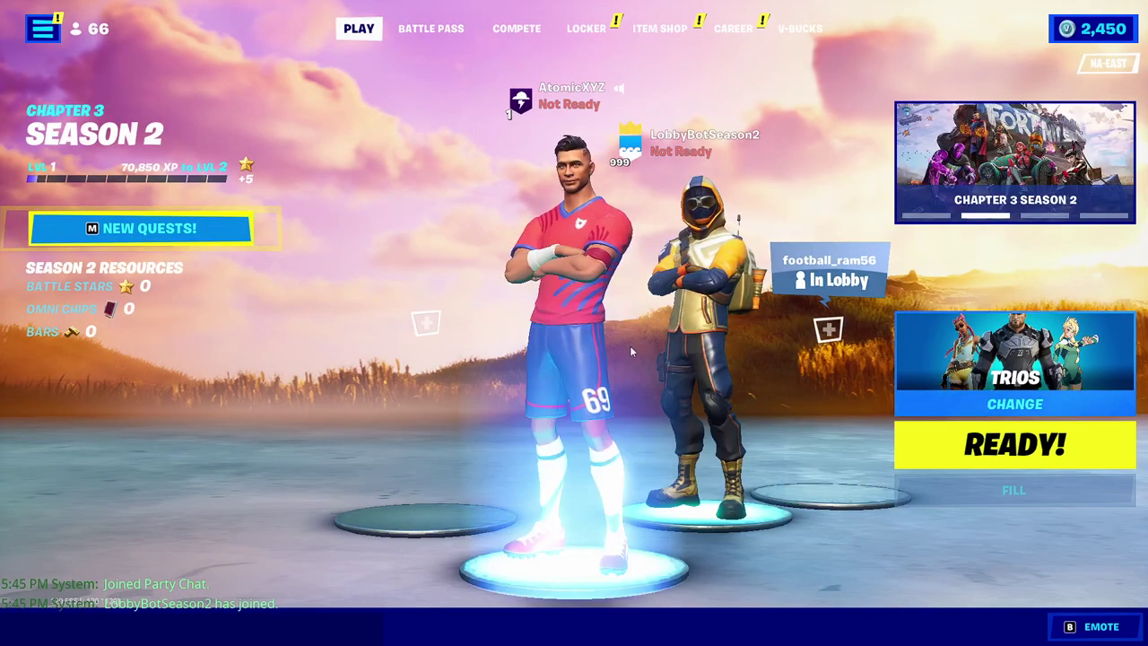
key("alt+Tab")
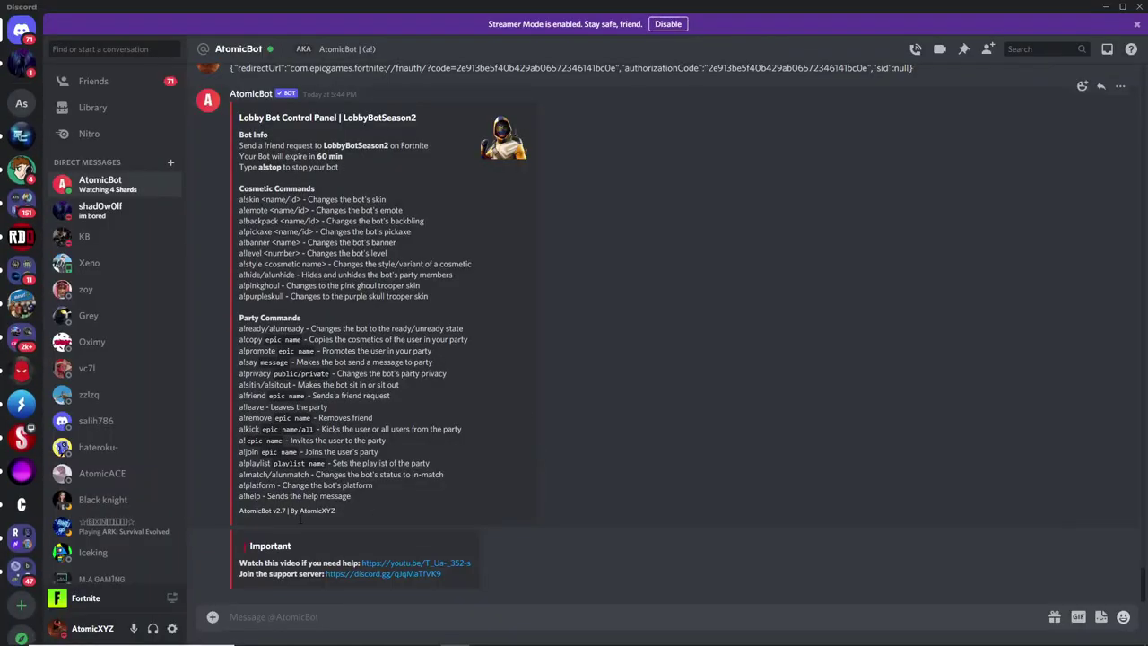
- Send a!hide to AtomicBot to hide all party members, and check the Fortnite lobby
type("a!hide")
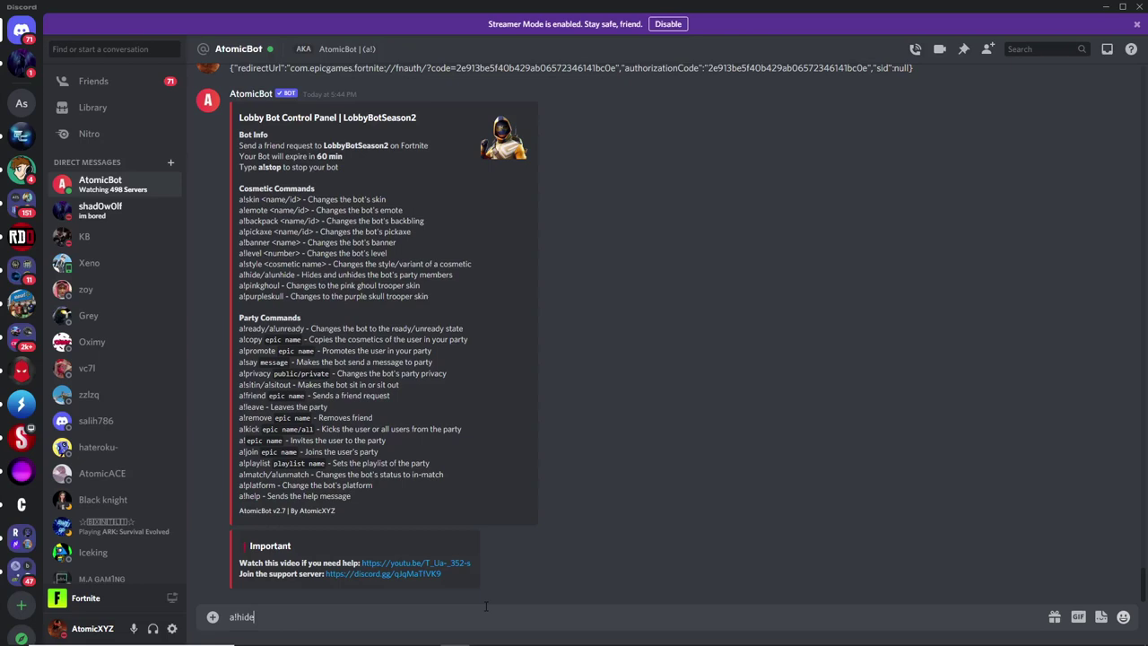
key("Return")
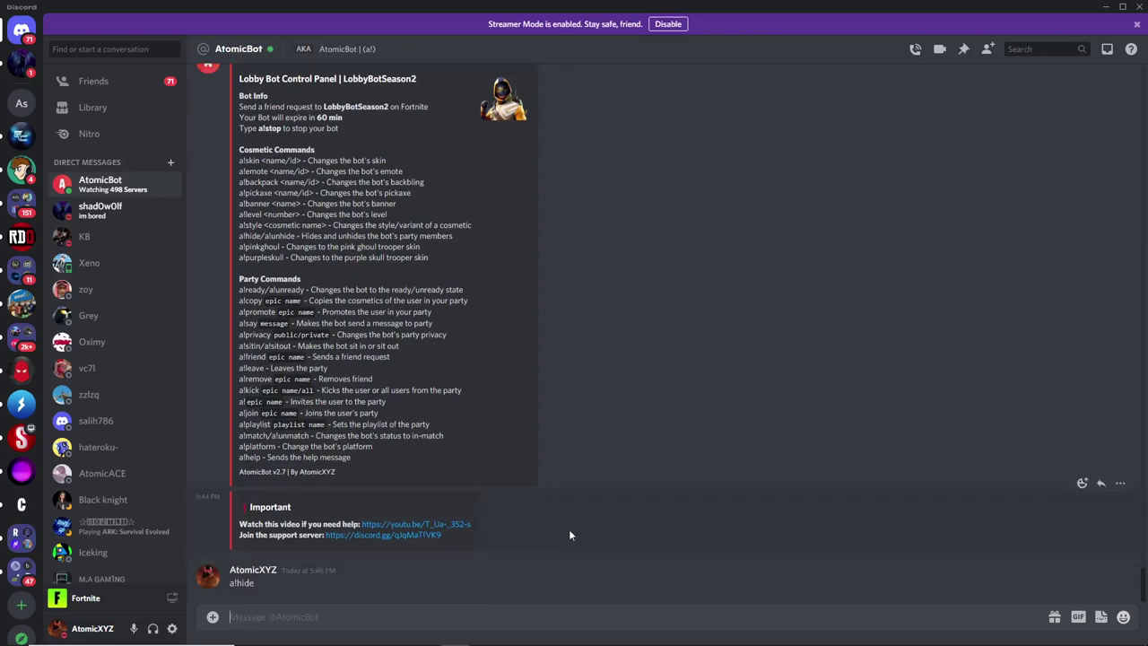
mouse_move(924, 639)
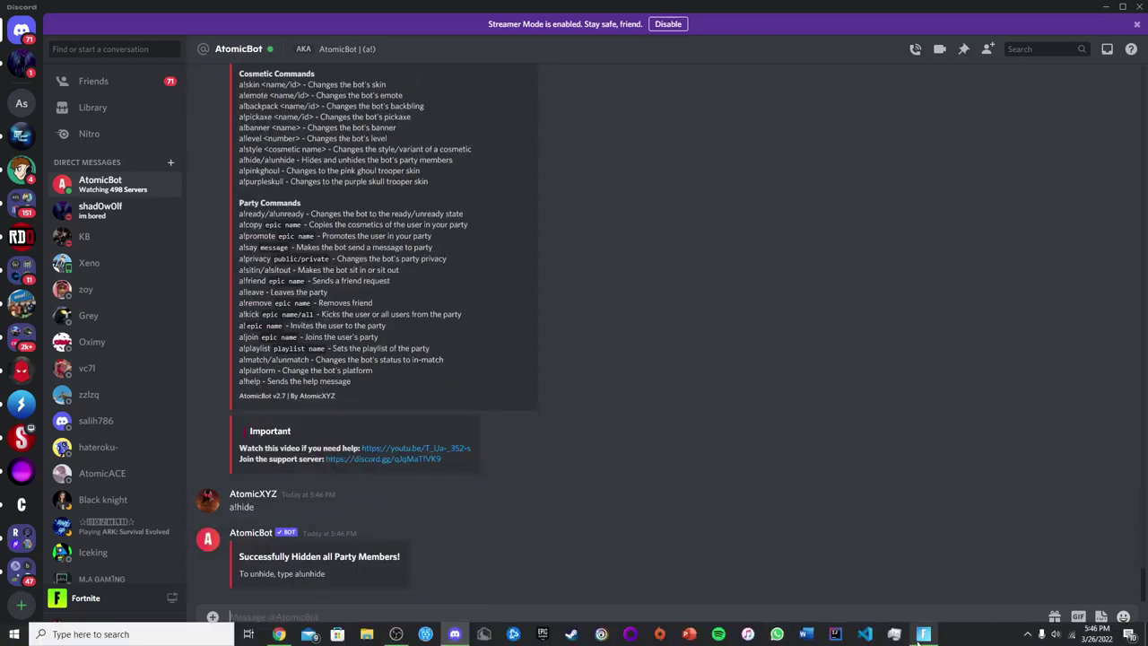
left_click(924, 634)
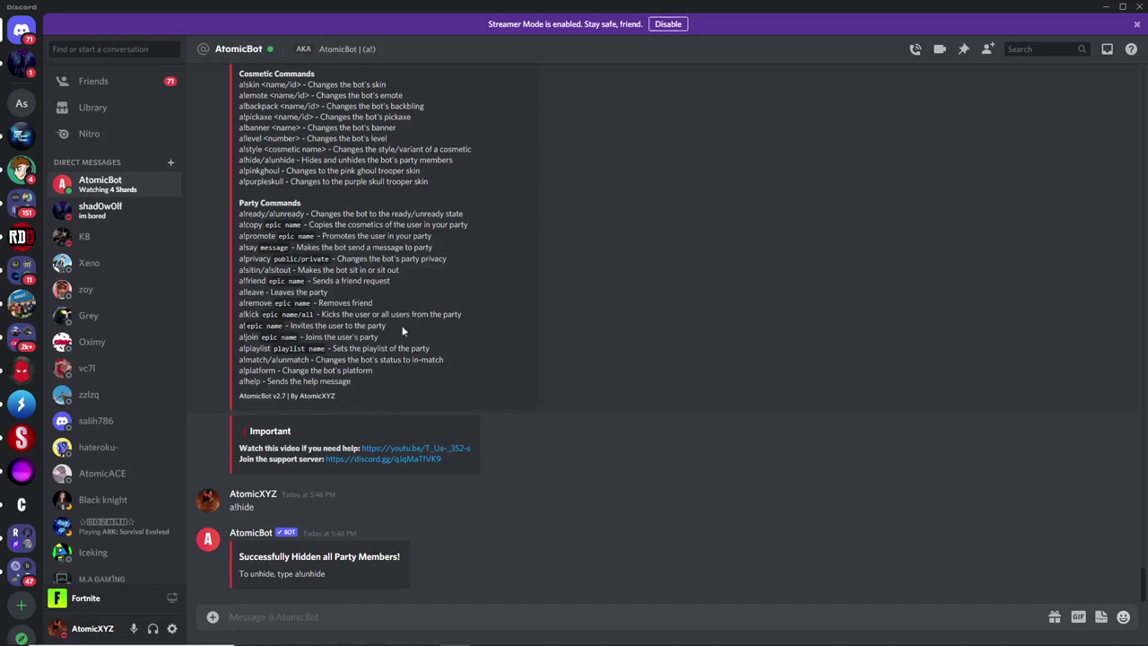
scroll(403, 332, "up", 3)
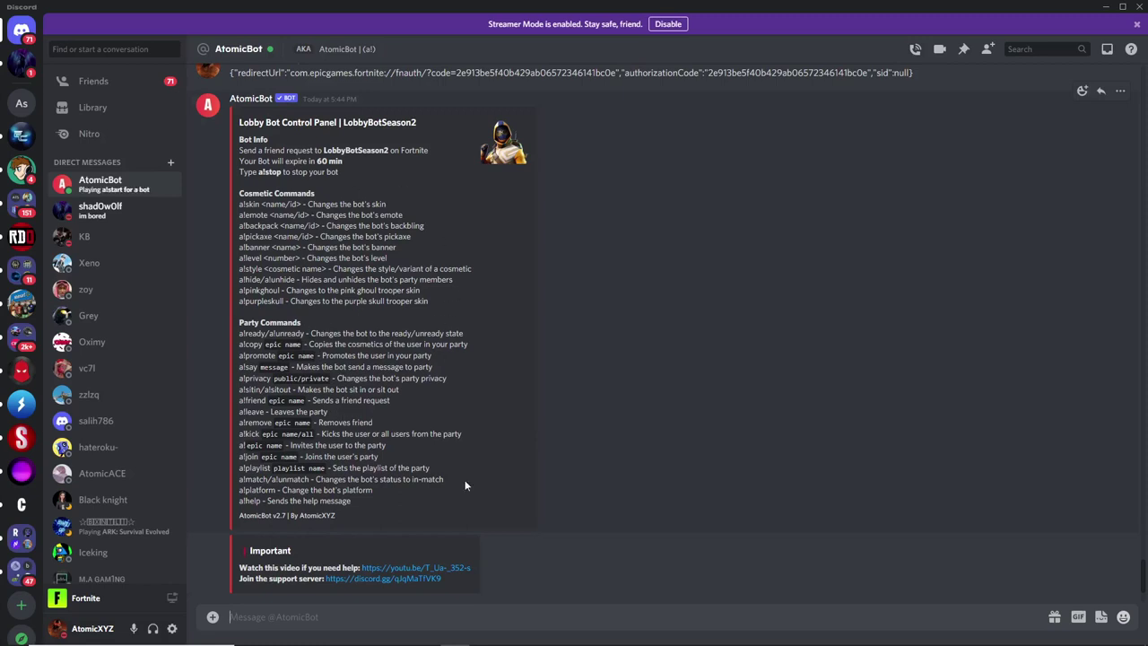
scroll(417, 460, "down", 3)
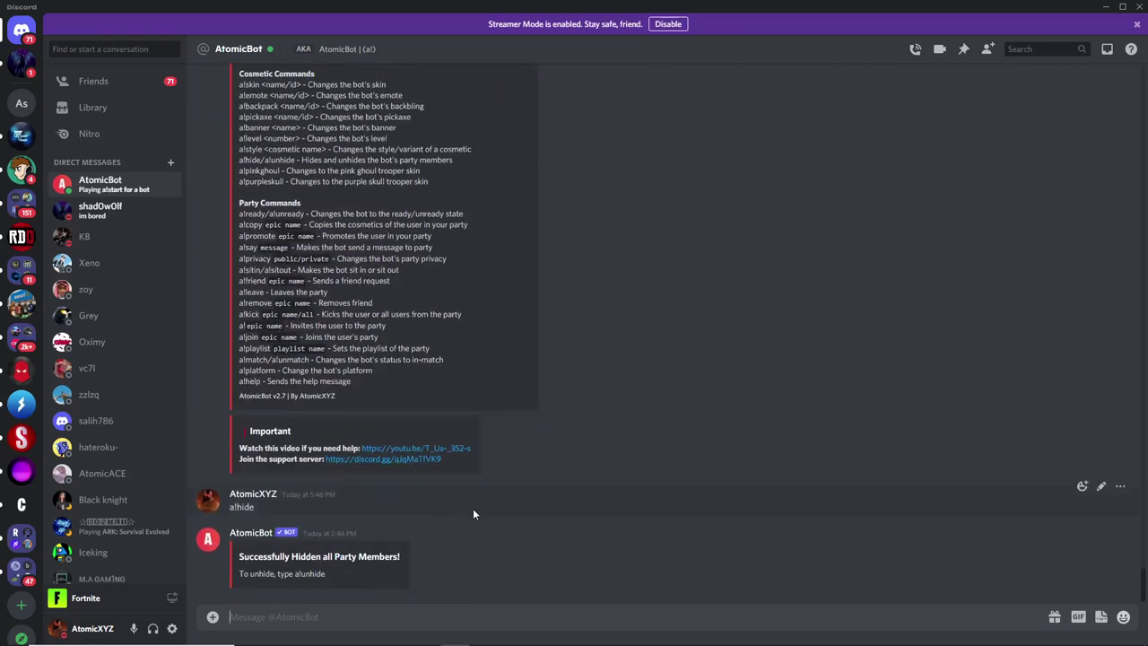
scroll(475, 509, "up", 5)
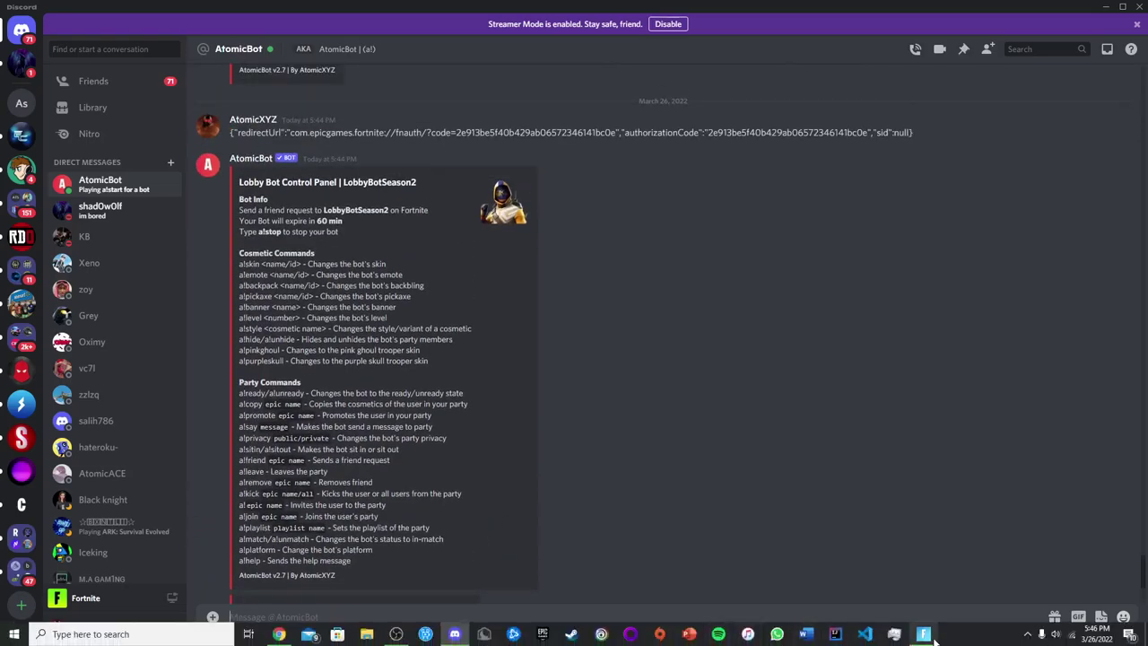
left_click(926, 635)
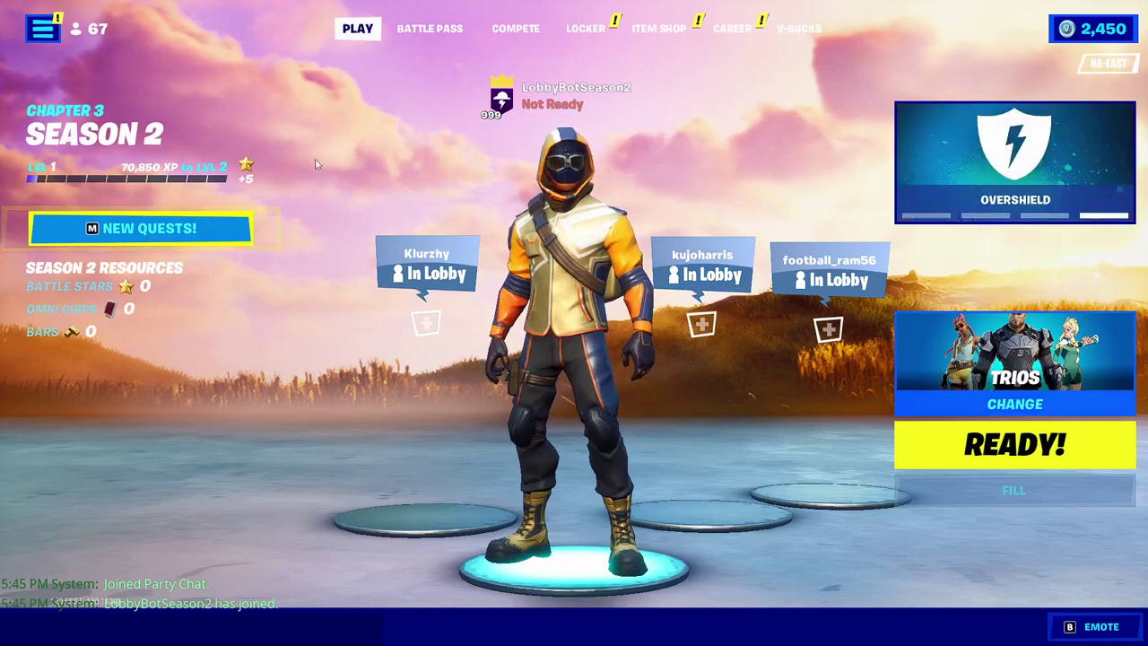
key("alt+Tab")
scroll(358, 551, "down", 1)
scroll(358, 557, "down", 2)
- Set the bot's level to 15 with a!level 15 and verify it in the lobby
type("a!level")
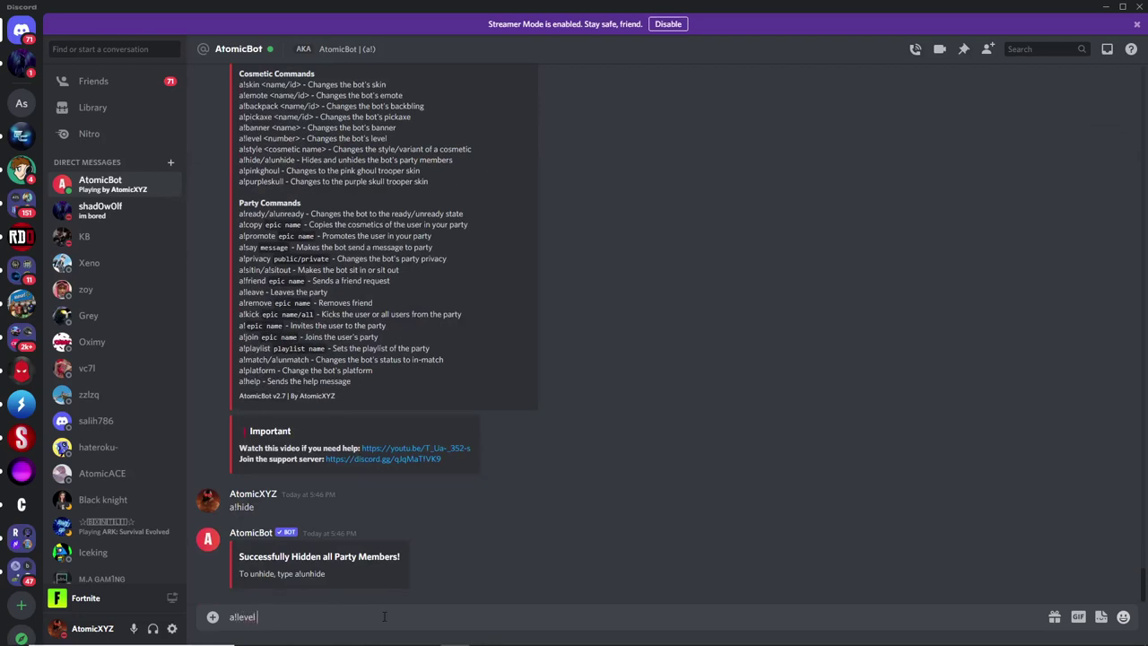
type(" 15")
key("Return")
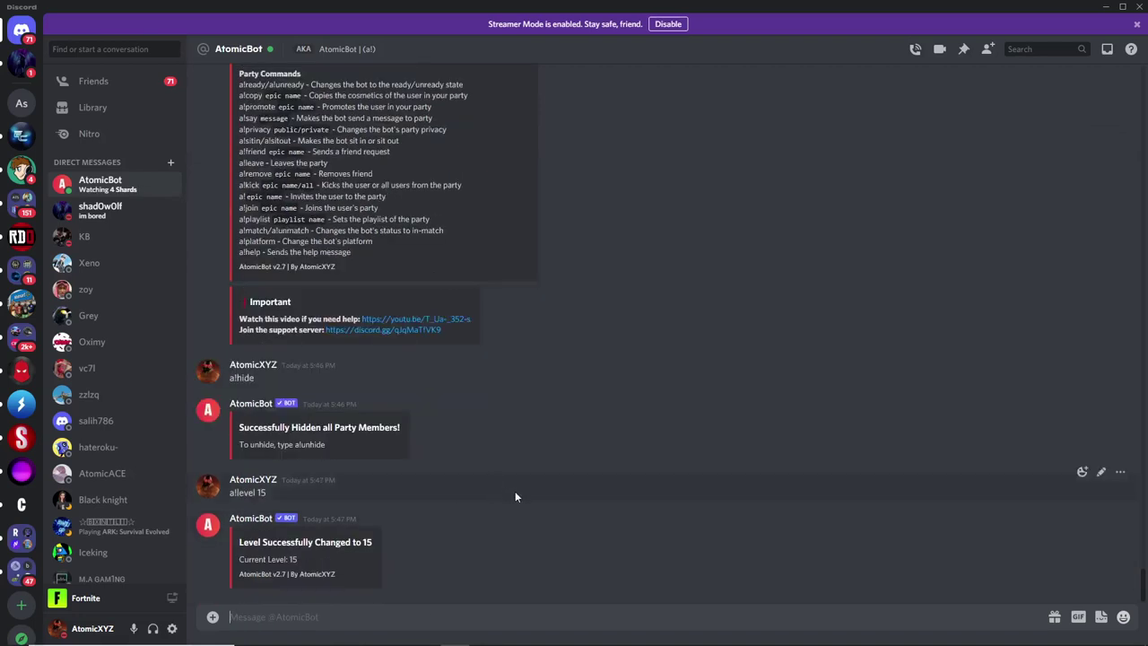
left_click(927, 635)
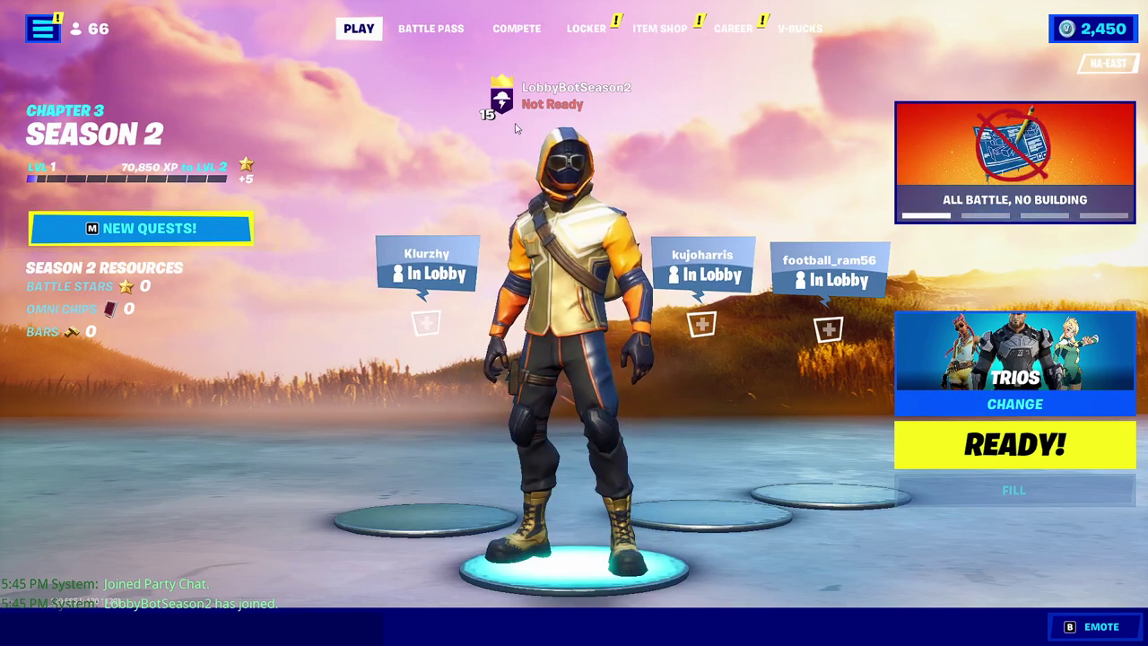
key("alt+Tab")
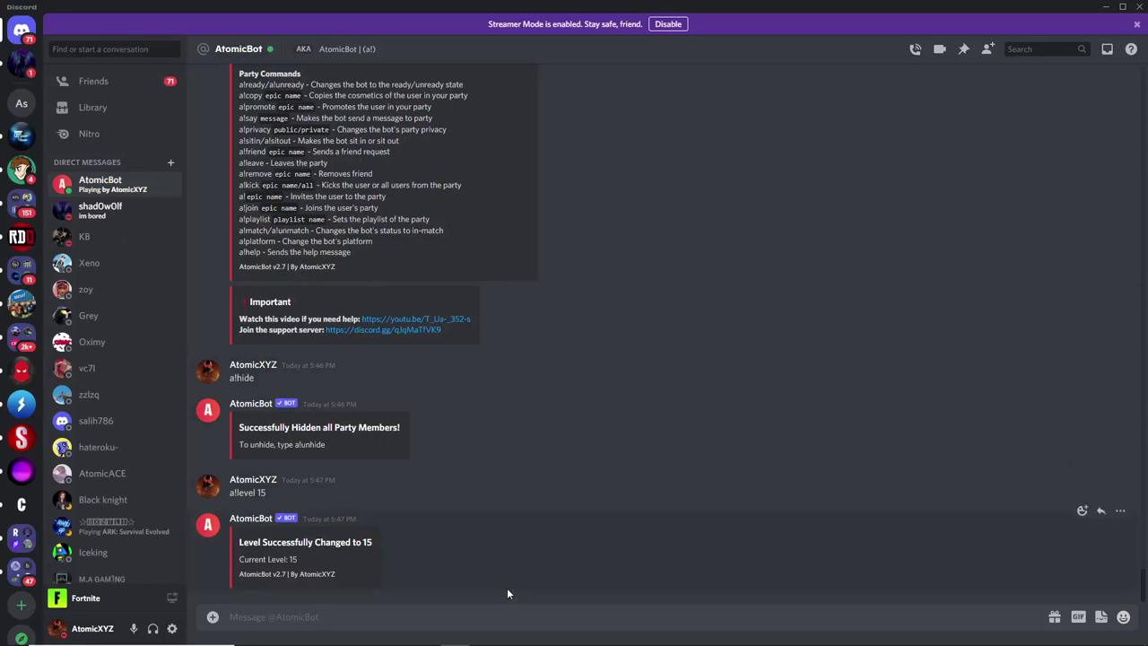
- Change the bot's skin with a!skin renegade raider and view it in the lobby
type("a!skin rene")
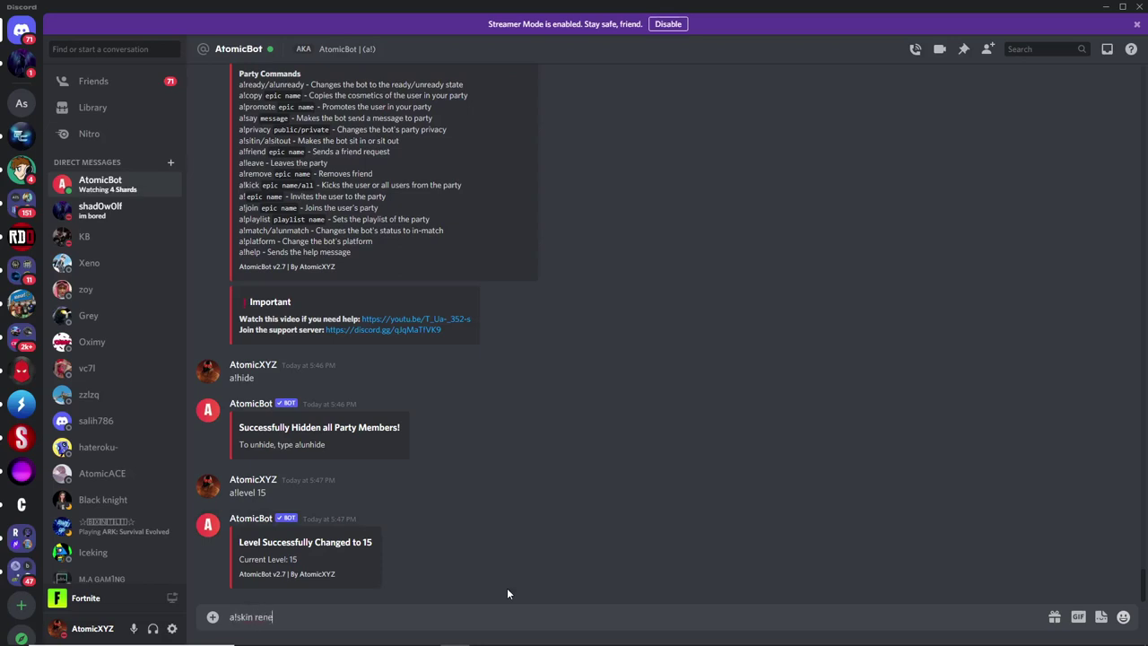
type("gade raider")
key("Return")
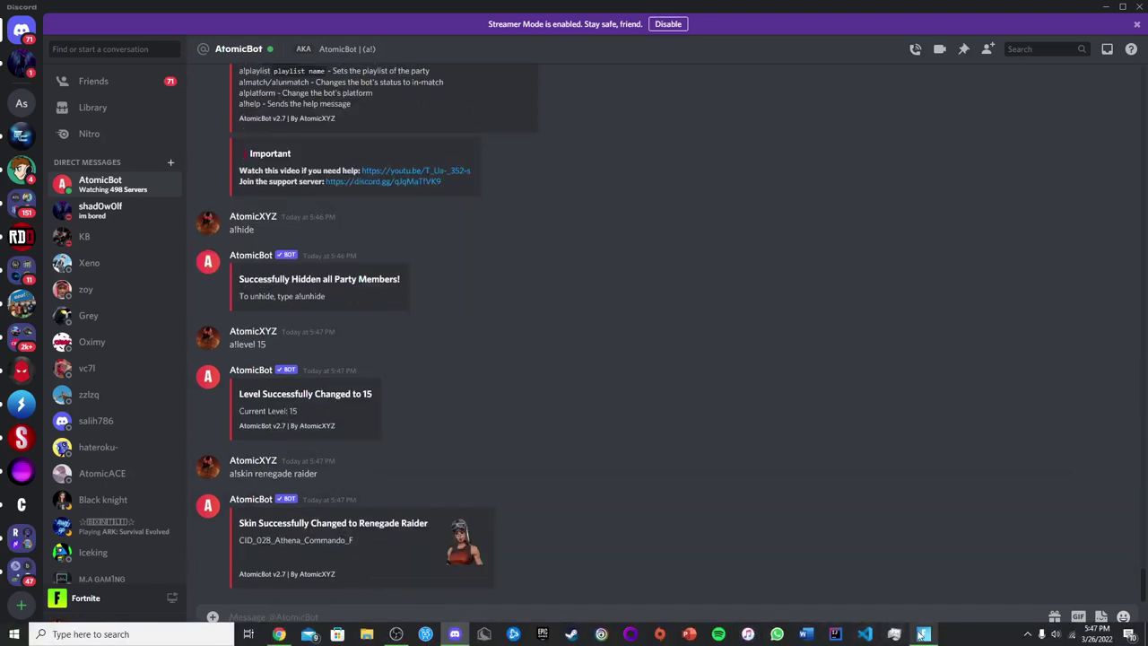
left_click(924, 635)
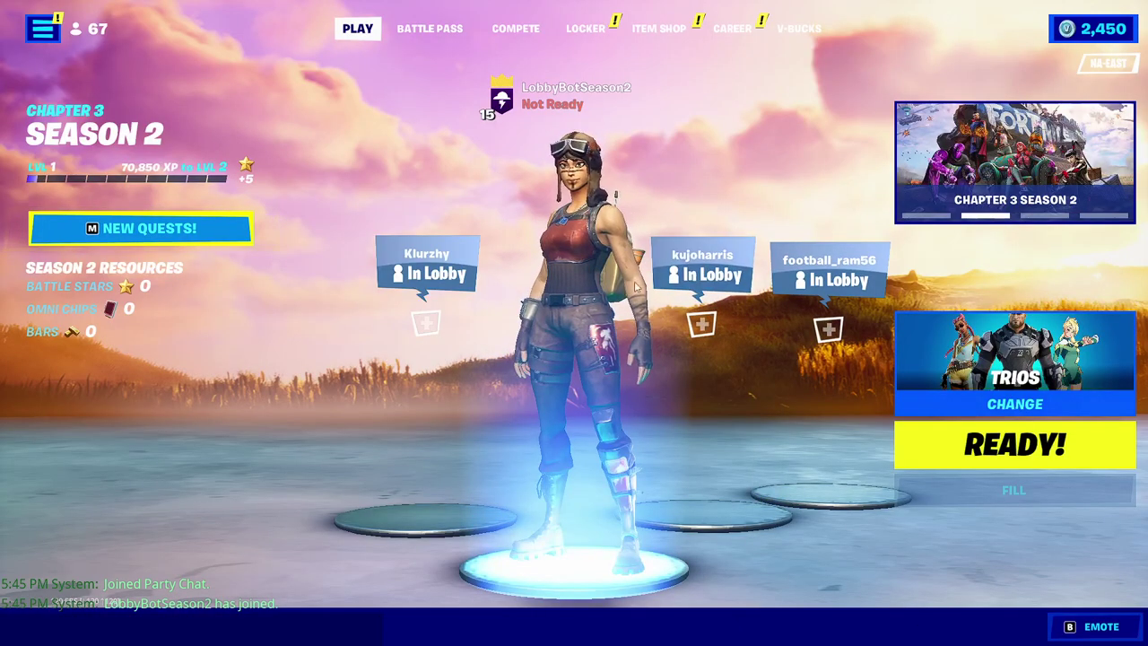
key("alt+Tab")
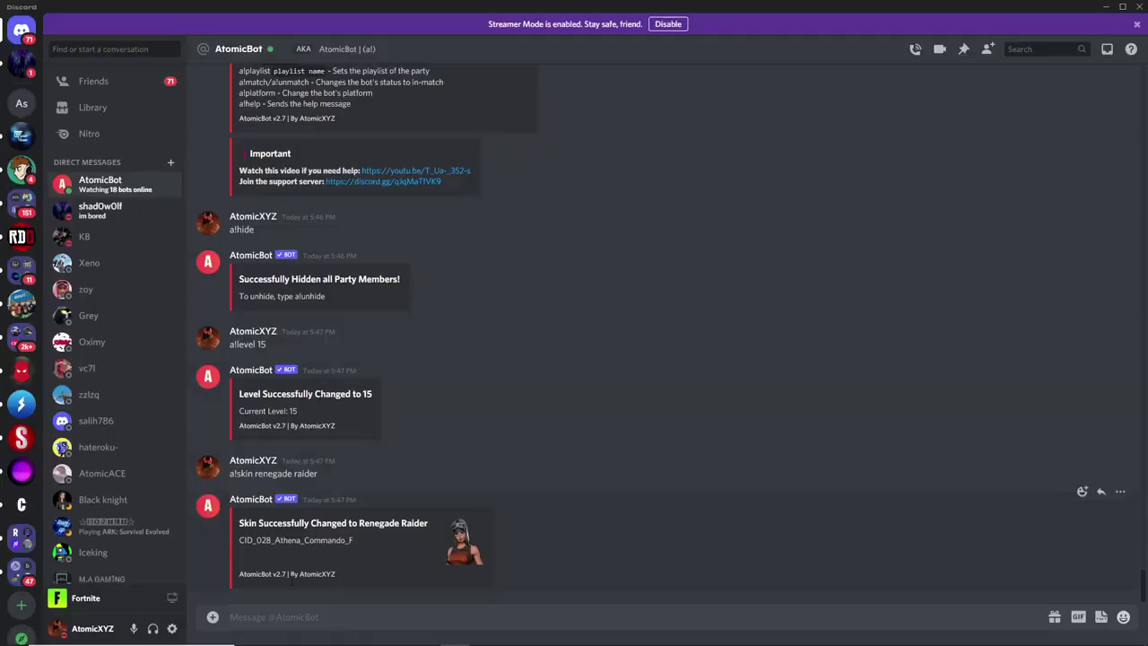
- Clear the bot's backpack with a!backpack none and confirm it in the lobby
type("a!backpack")
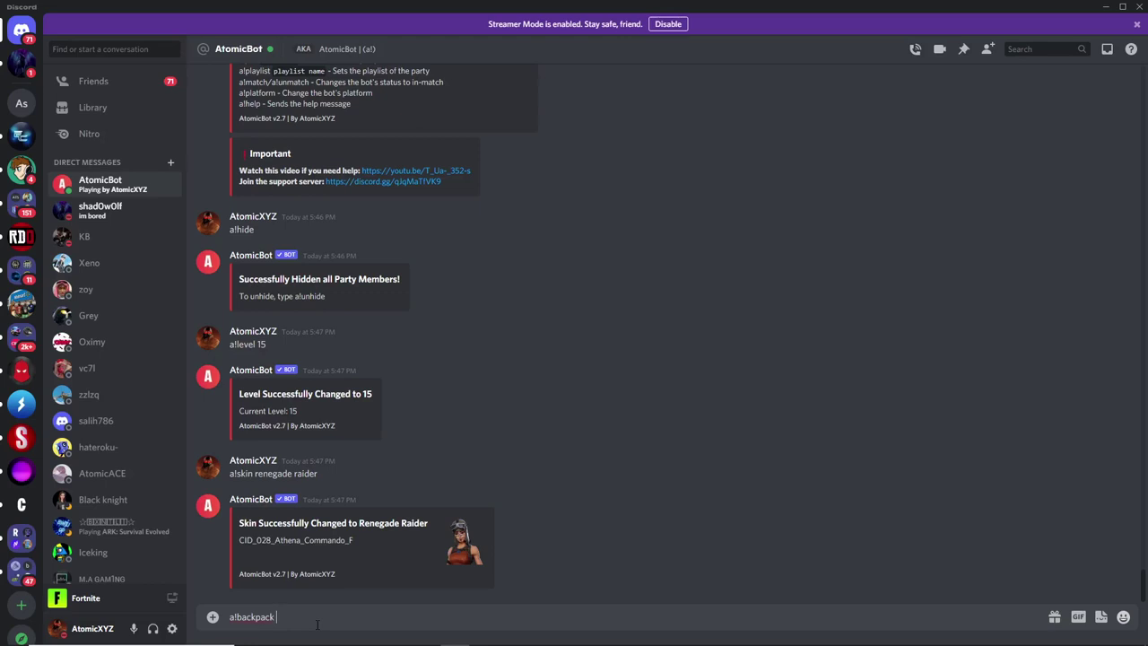
type(" none")
key("Return")
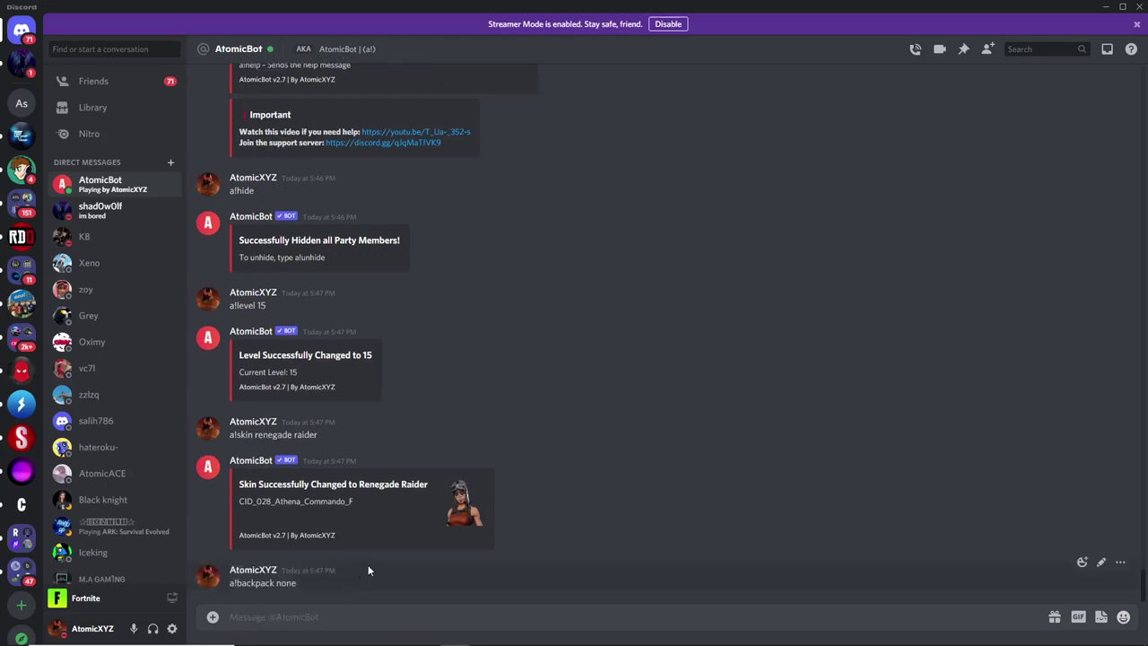
key("alt+Tab")
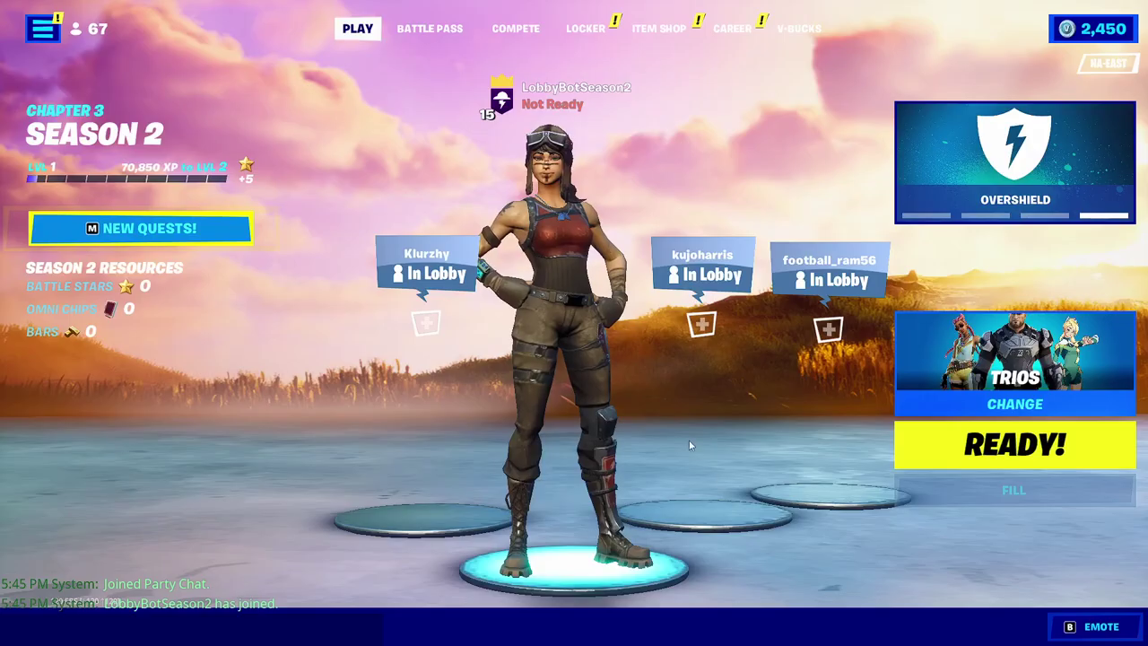
key("alt+Tab")
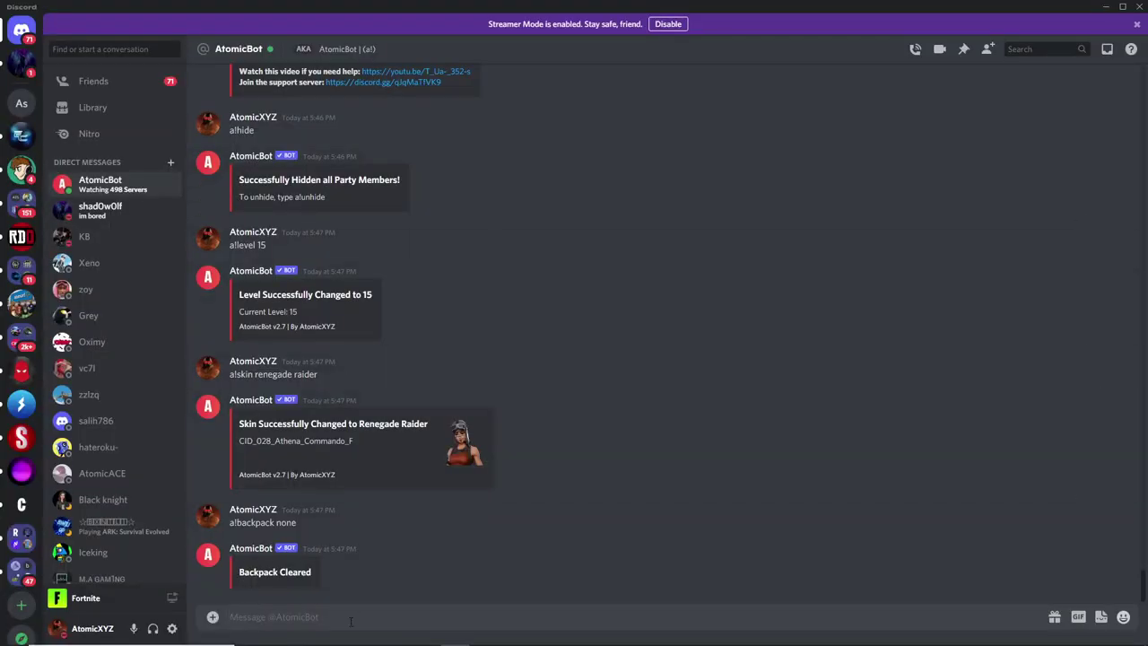
- Review the help panel, then set the bot's emote with a!emote floss
scroll(407, 518, "up", 1)
scroll(409, 514, "up", 5)
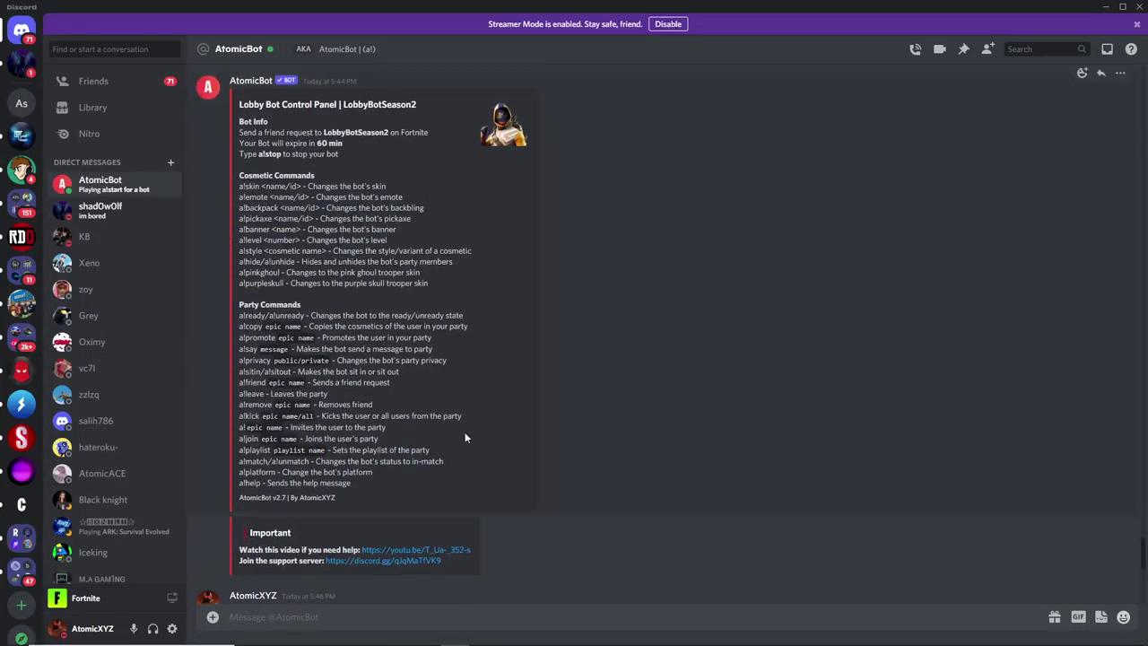
scroll(470, 449, "down", 5)
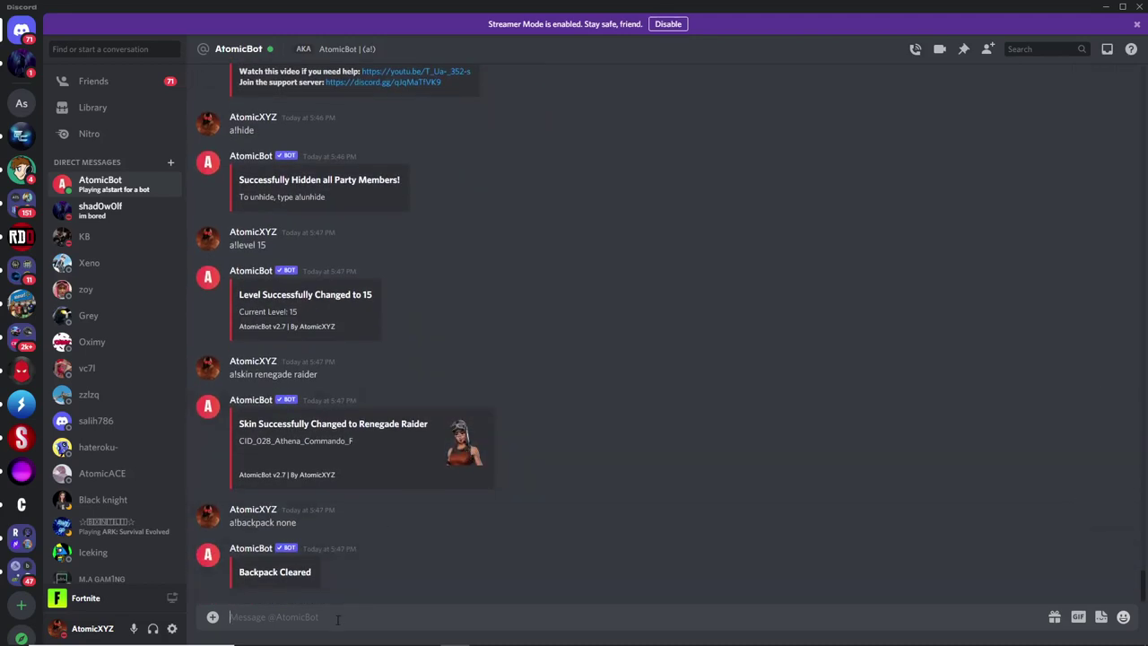
type("a!emote floss")
key("Return")
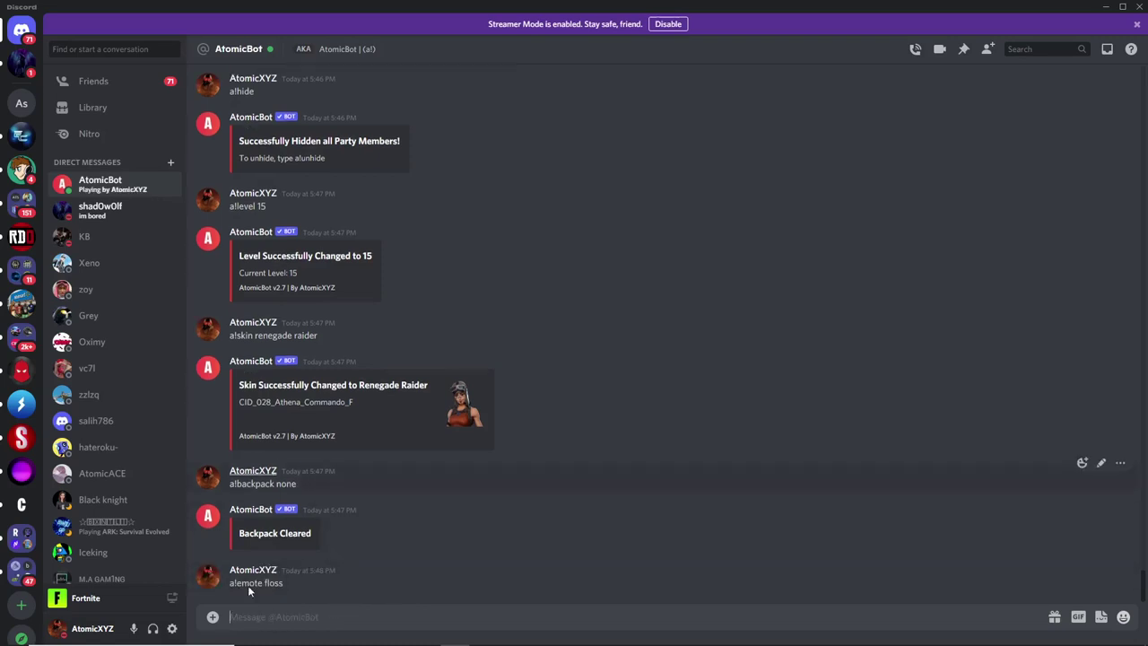
left_click(924, 634)
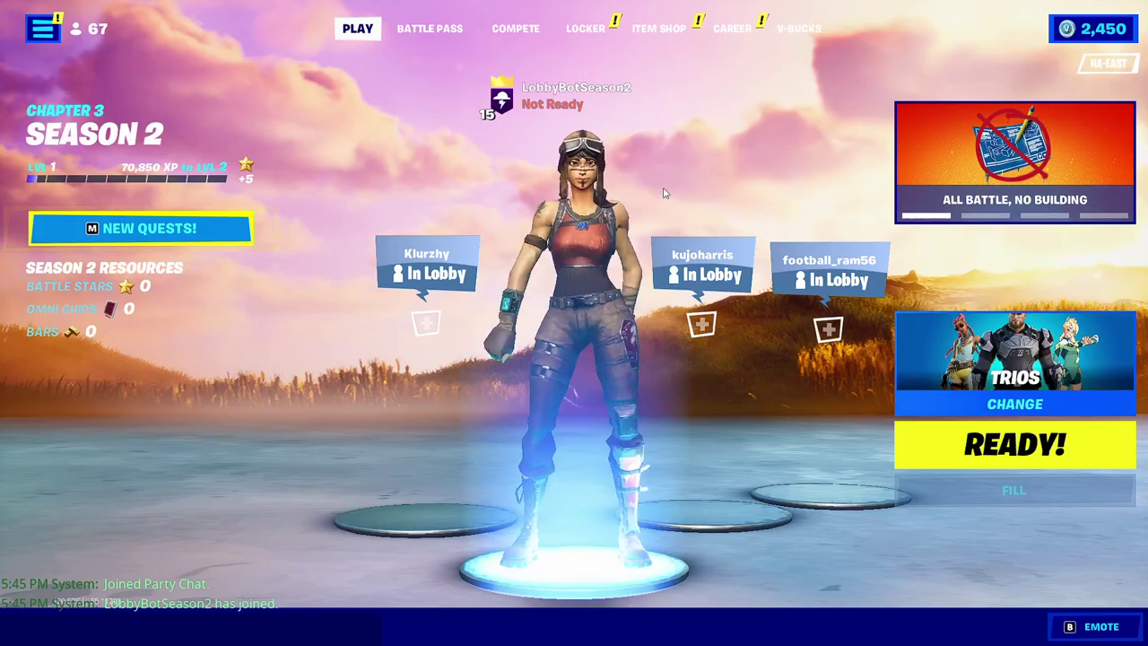
key("alt+Tab")
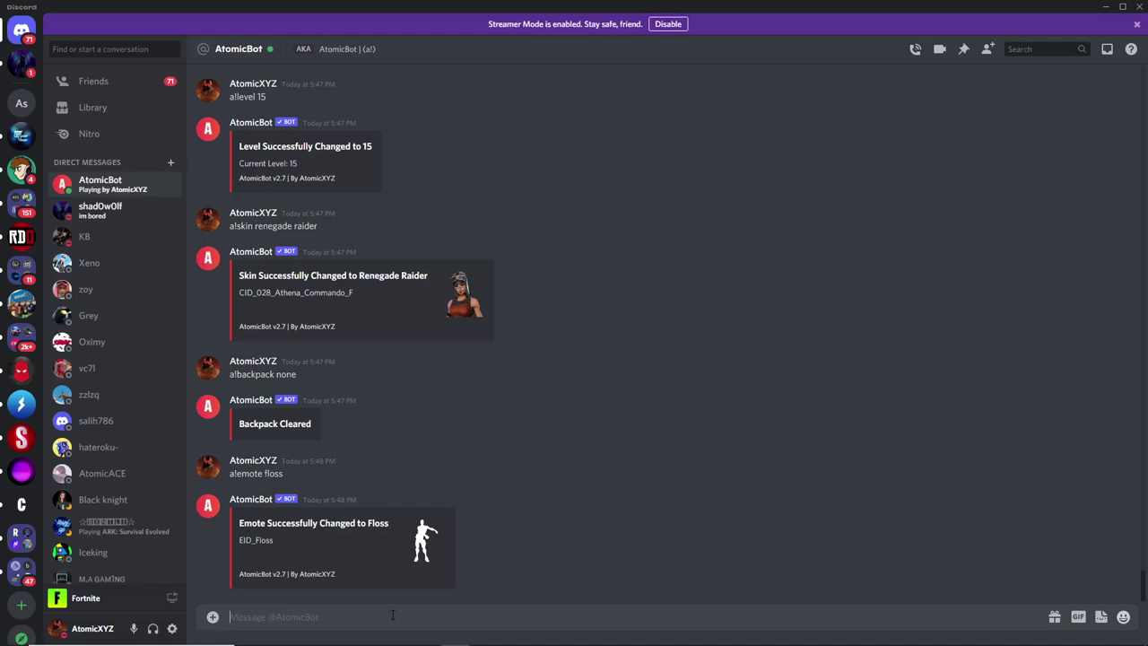
- Request Renegade Raider's styles with a!style and answer 2 to choose CHECKERED
type("a!style renegade raider")
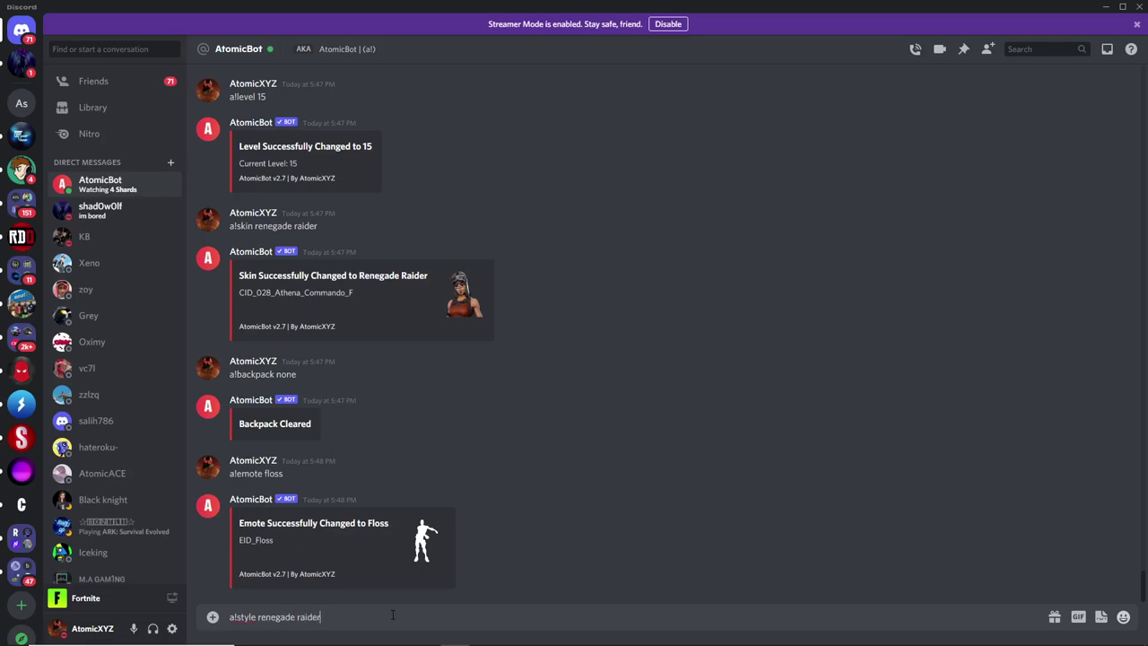
key("Return")
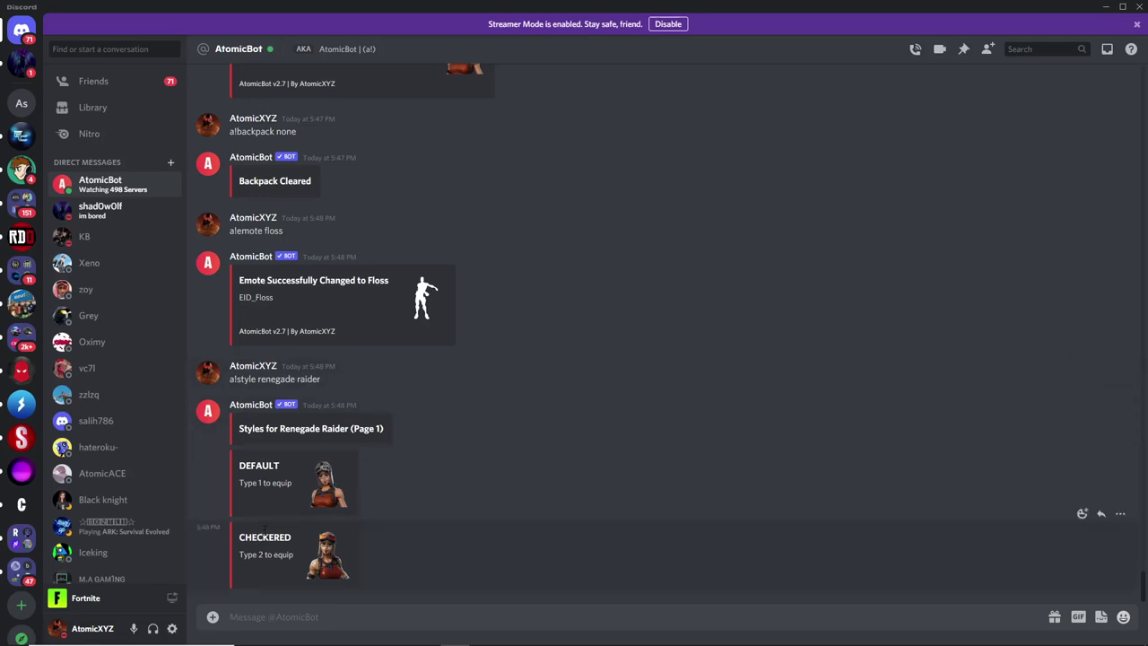
left_click(313, 622)
type("2")
key("Return")
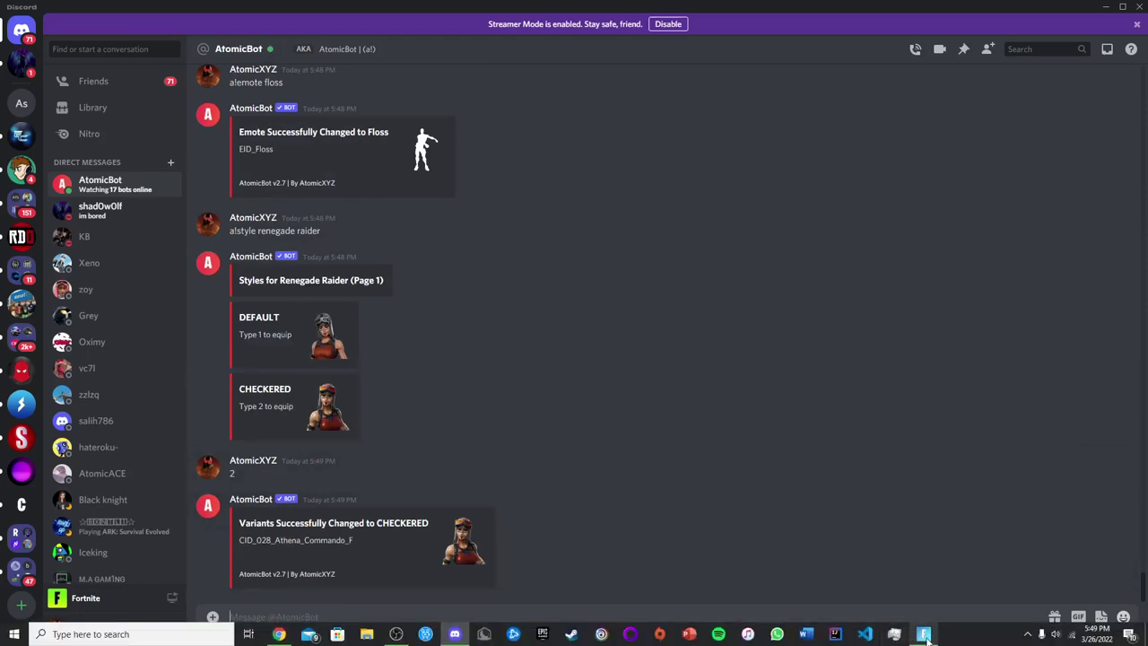
left_click(926, 636)
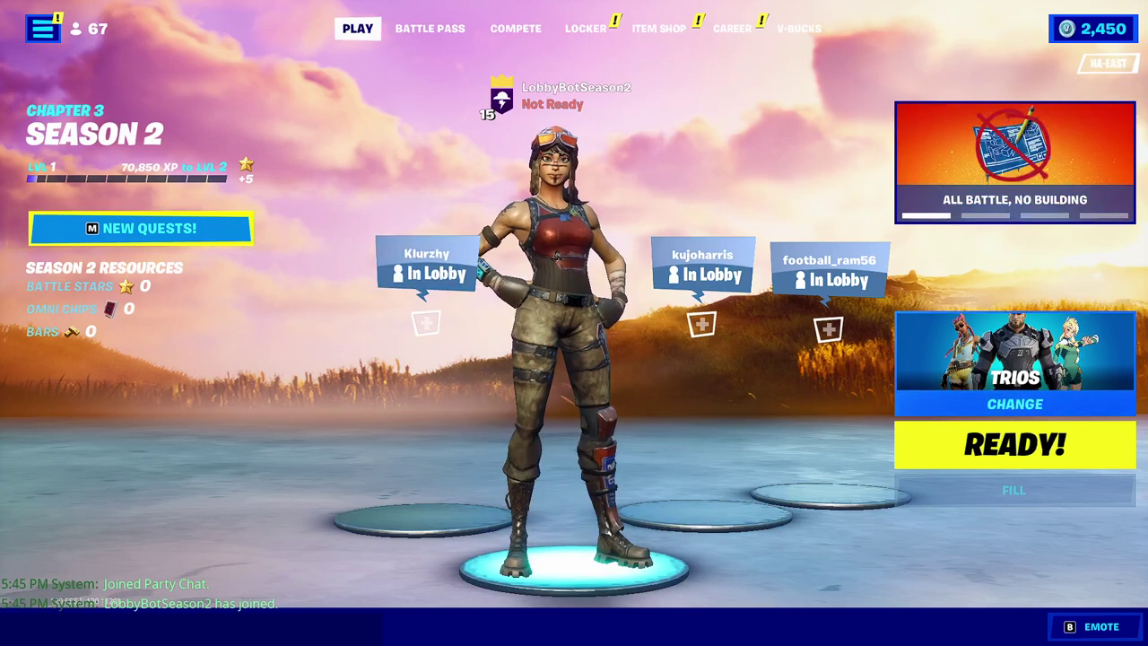
- Browse the Season 2 Battle Pass rewards, then leave it for the AtomicBot chat
left_click(430, 27)
left_click(234, 374)
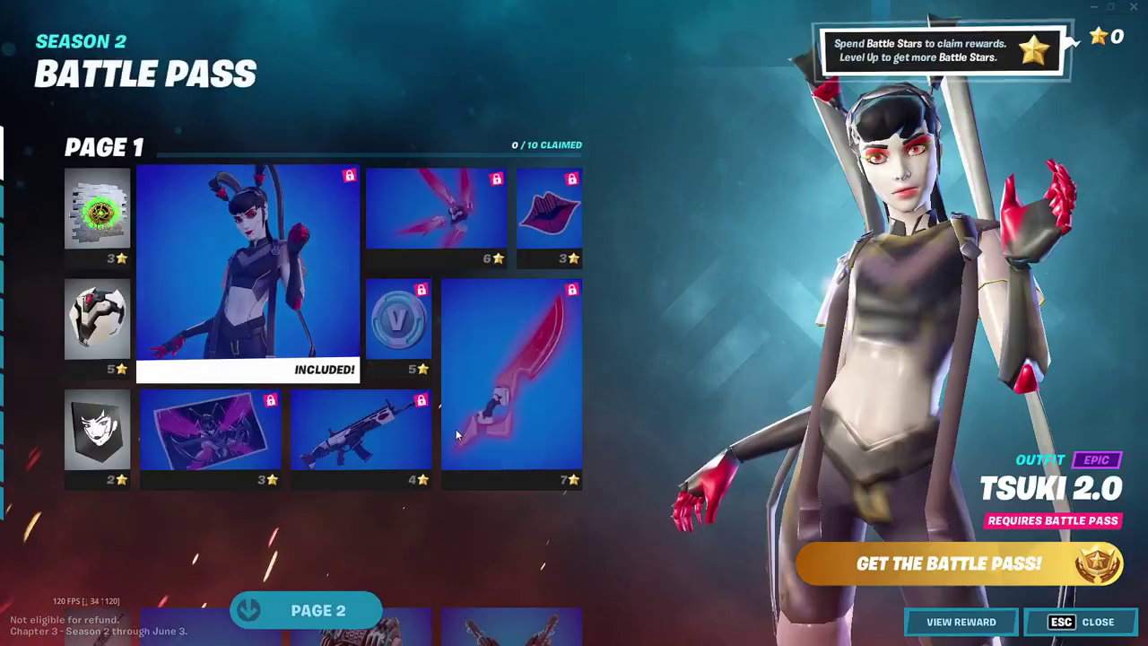
key("Escape")
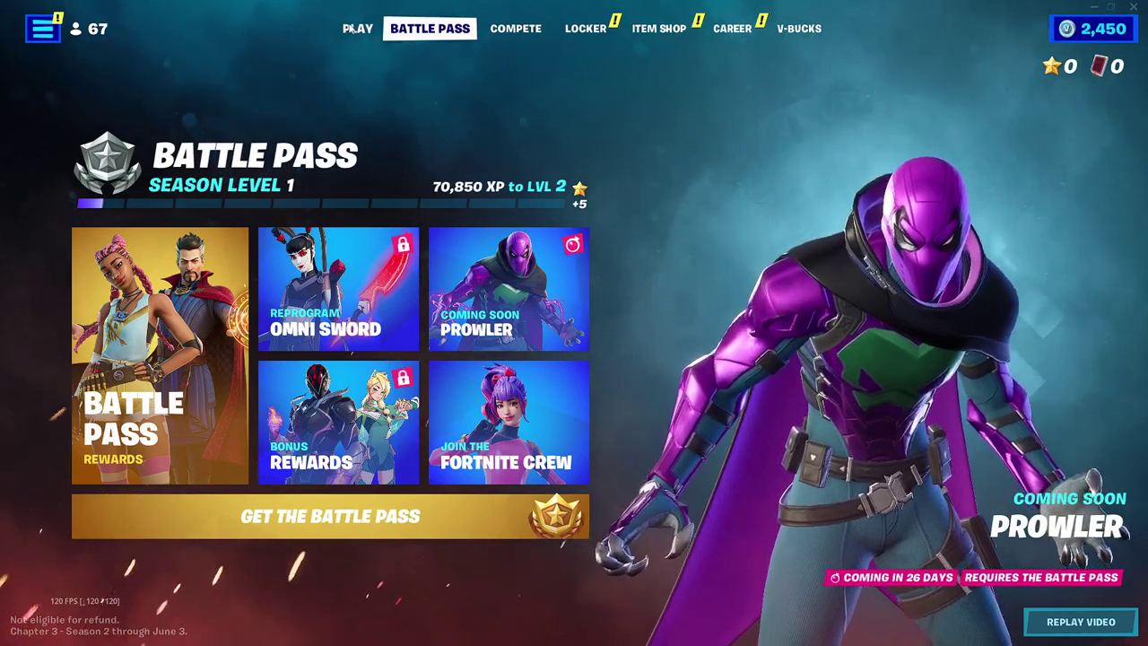
key("Escape")
key("alt+Tab")
- Send 'a!skin prowler' in Discord and check the Prowler skin in the Fortnite lobby
left_click(334, 615)
type("a!skin")
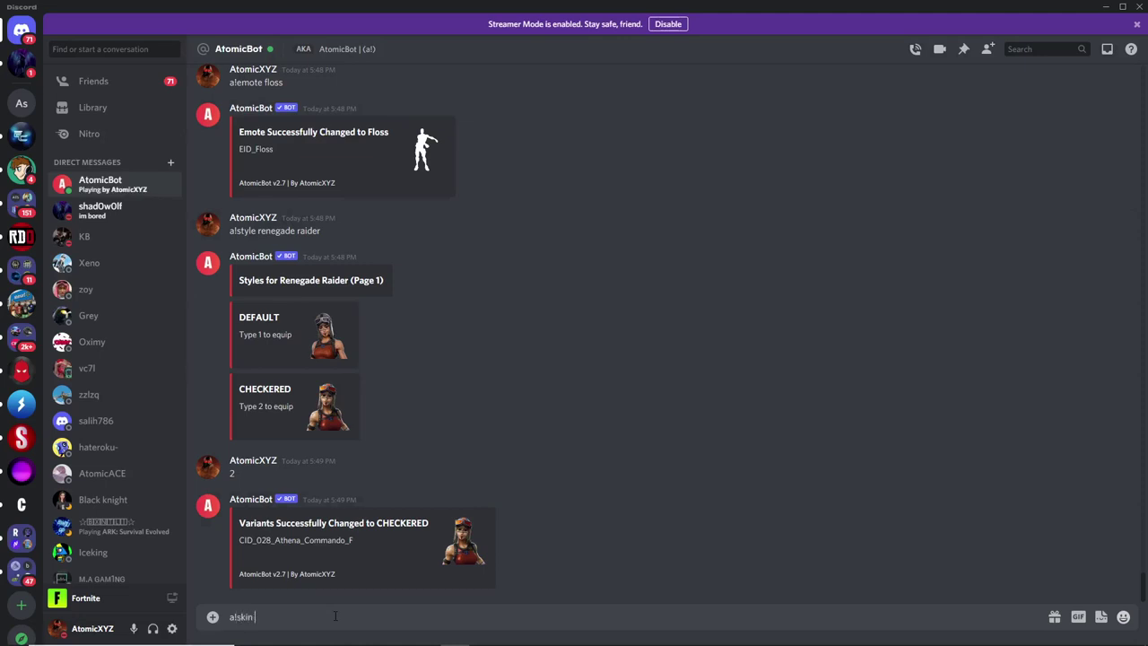
type(" prowler")
key("Return")
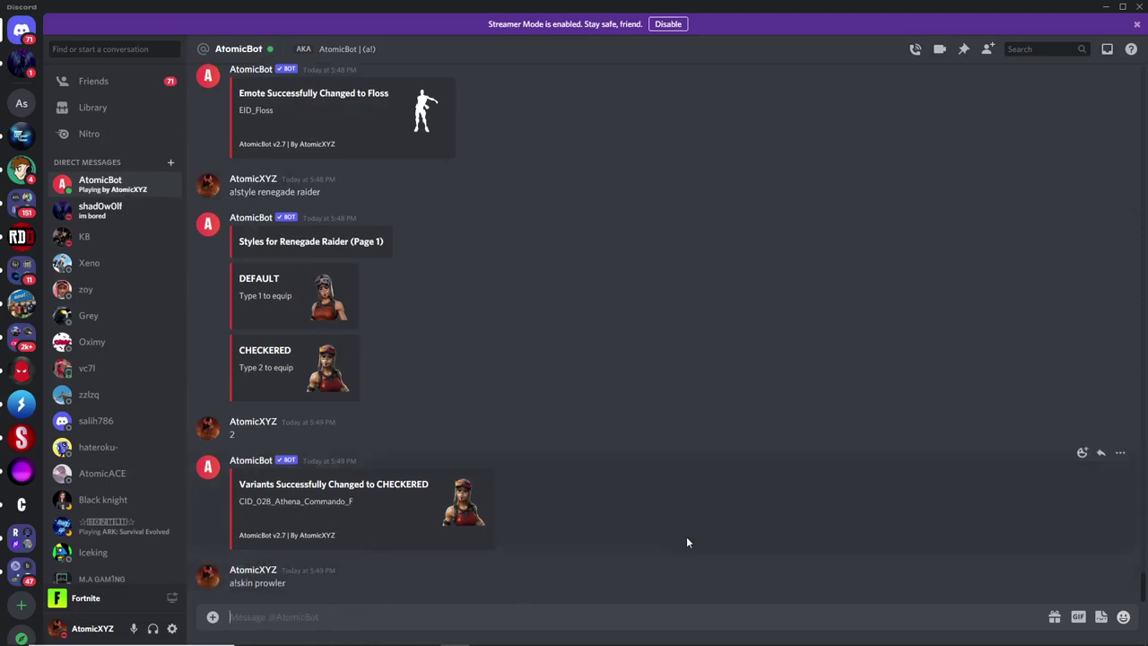
left_click(888, 633)
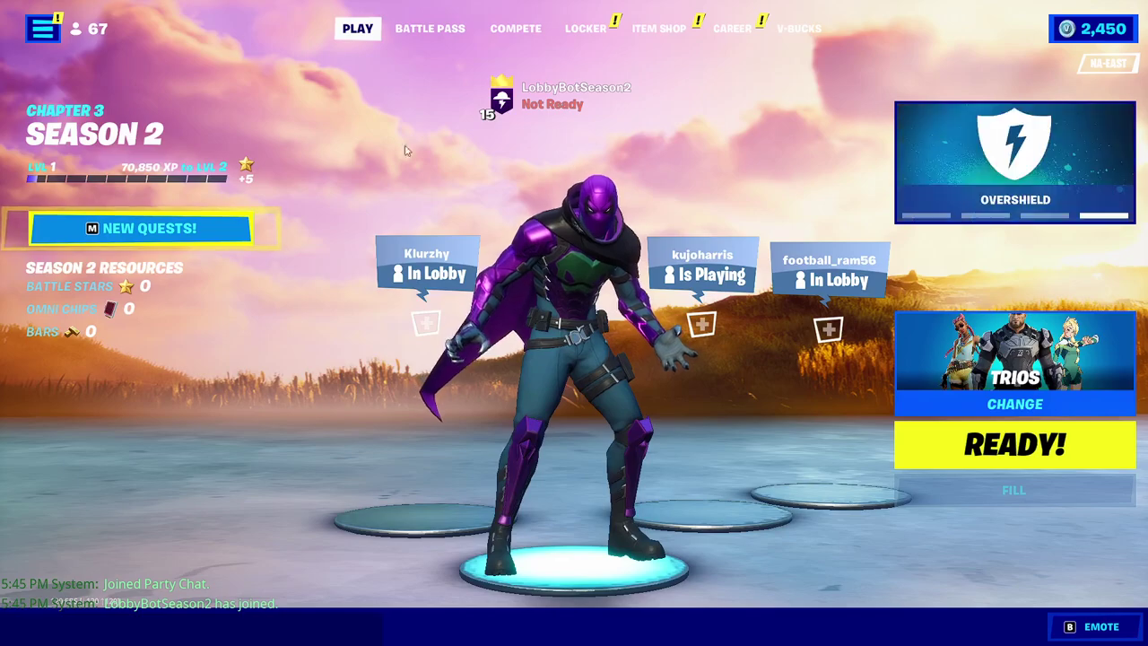
- Return to the AtomicBot DM to see the Prowler skin change confirmed
key("alt+Tab")
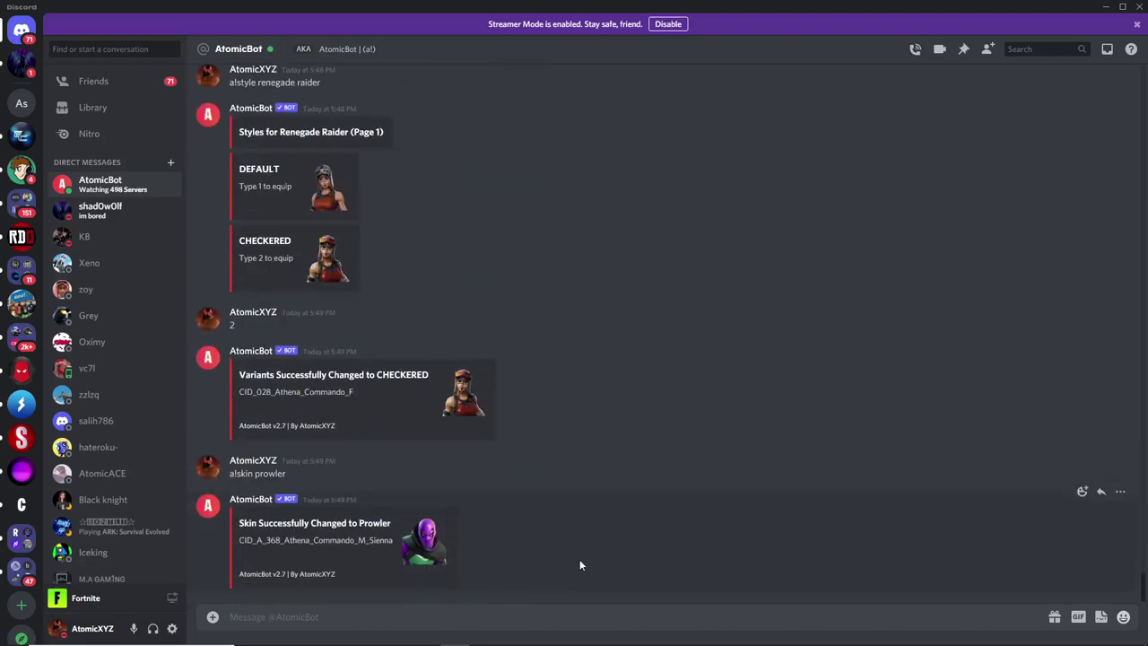
- Send 'a!stop' to AtomicBot and confirm in Fortnite that LobbyBotSeason2 left the party
type("a!stop")
key("Return")
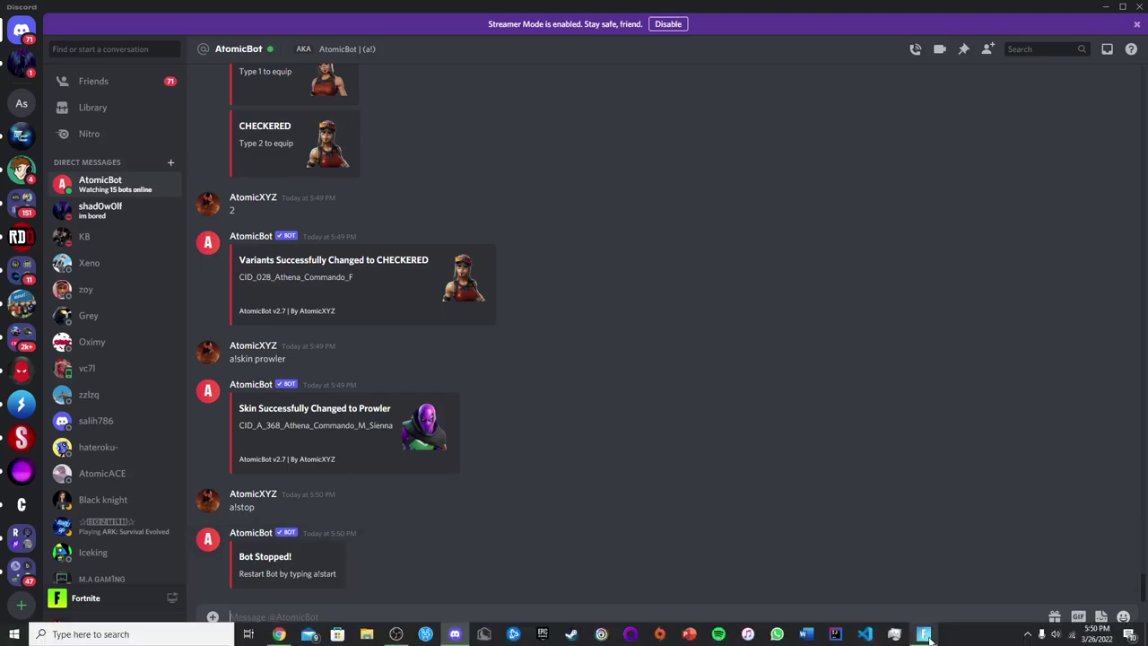
left_click(940, 635)
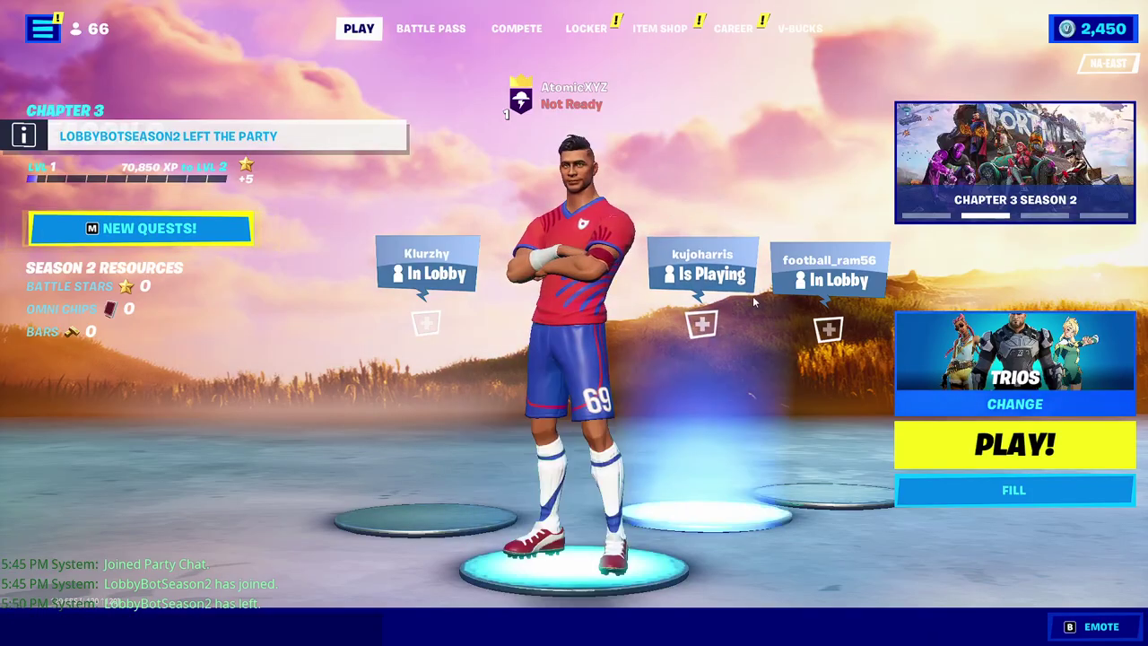